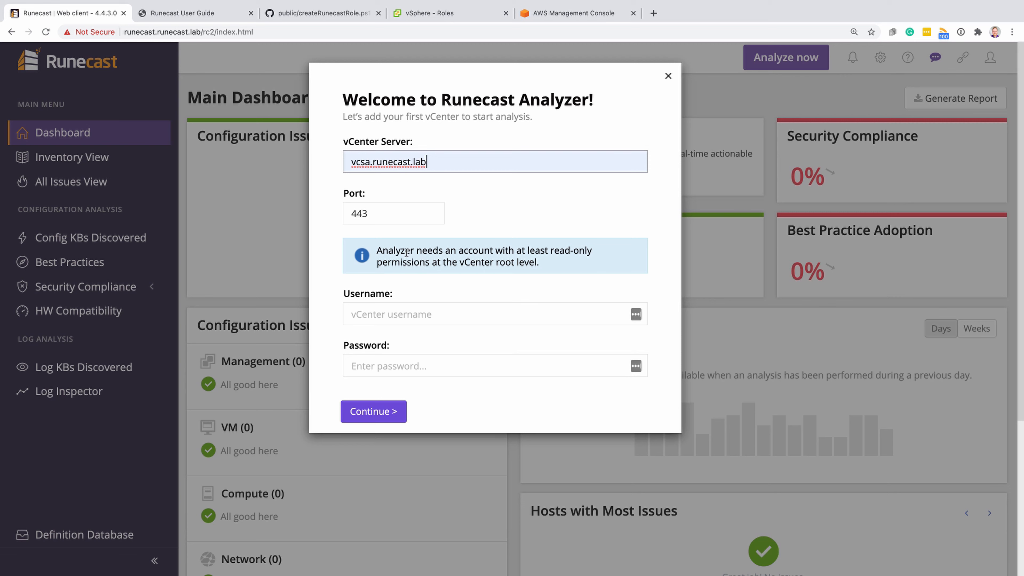
Review the additional vCenter privileges required for Runecast Analyzer in the Runecast User Guide, through to the PowerCLI script note
click(207, 15)
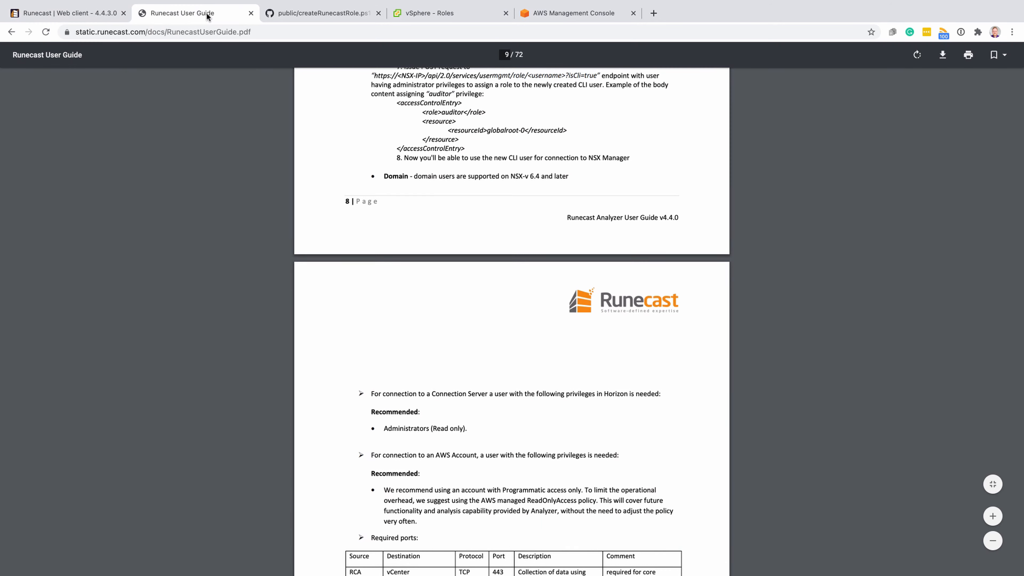
scroll(383, 169, up, 10)
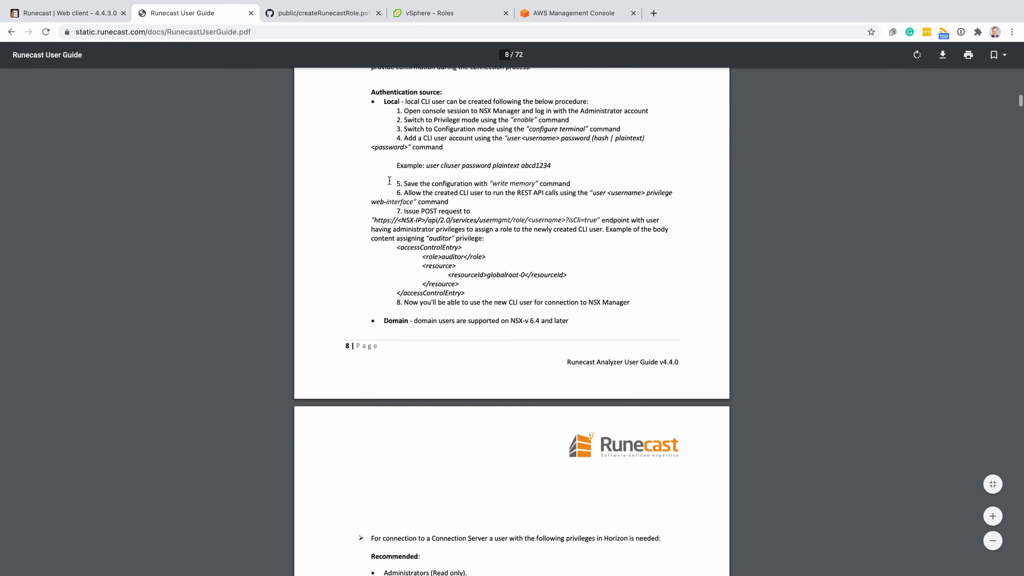
scroll(389, 180, down, 3)
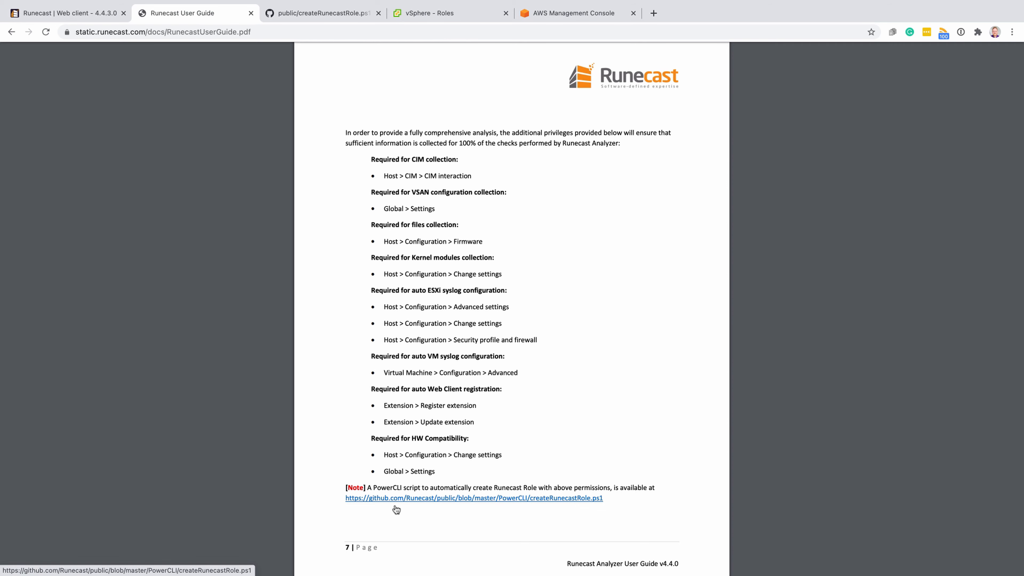
Examine the createRunecastRole.ps1 PowerCLI script in Runecast's public GitHub repository
click(318, 13)
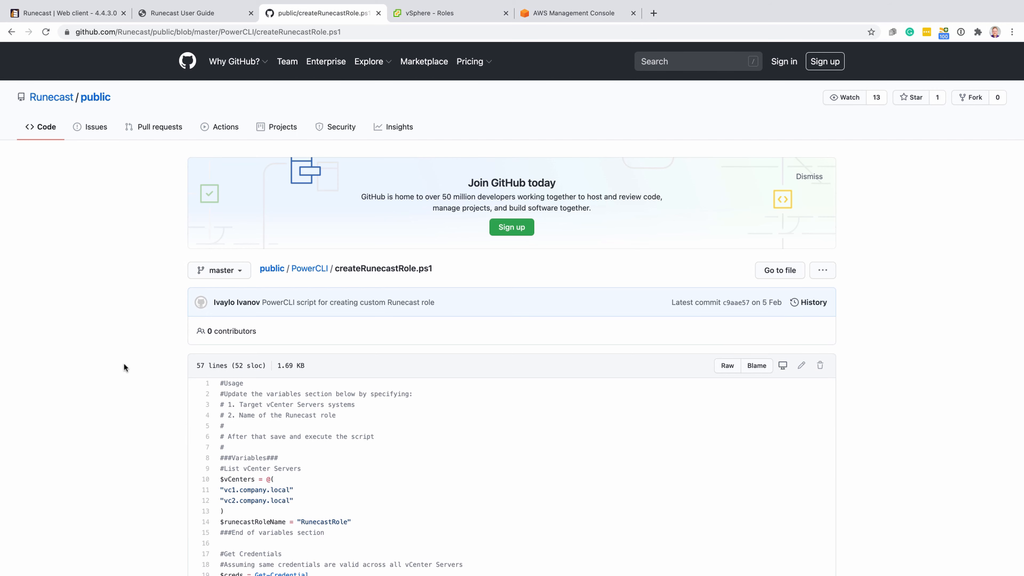
scroll(528, 427, down, 1)
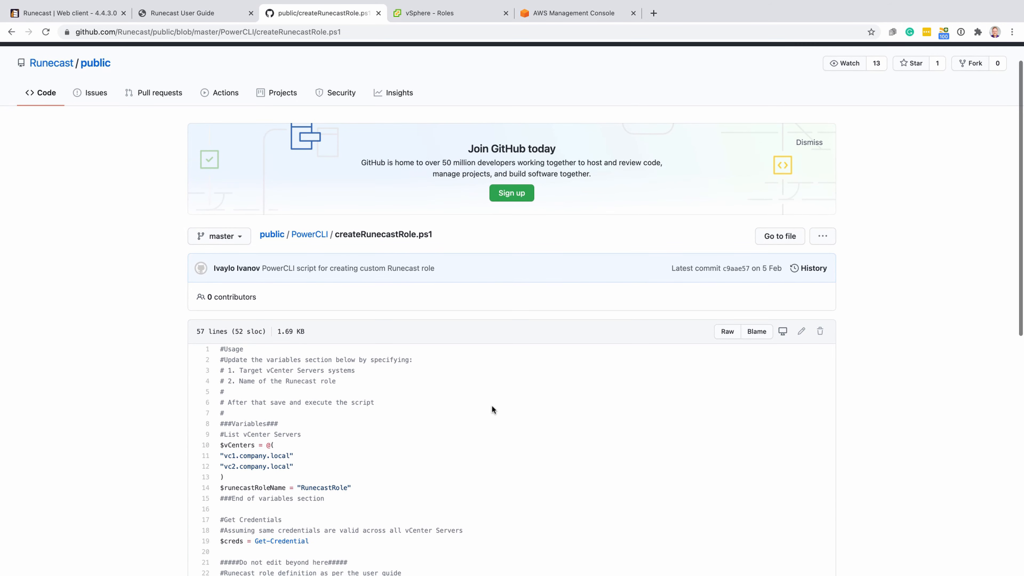
scroll(397, 489, down, 1)
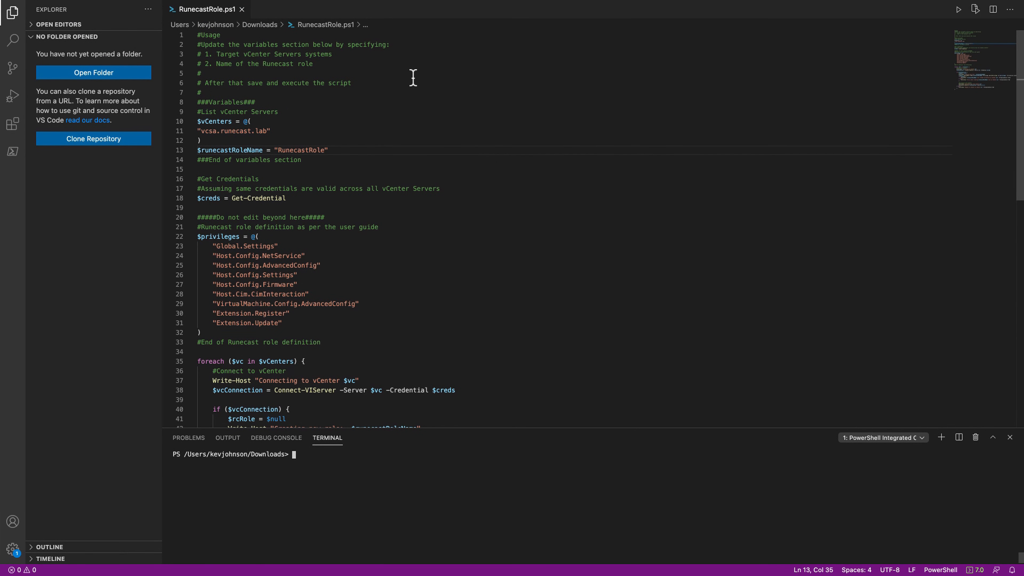
In Visual Studio Code, review RunecastRole.ps1, checking the vCenter server entry, the role name and the privileges list
drag(196, 131, 272, 128)
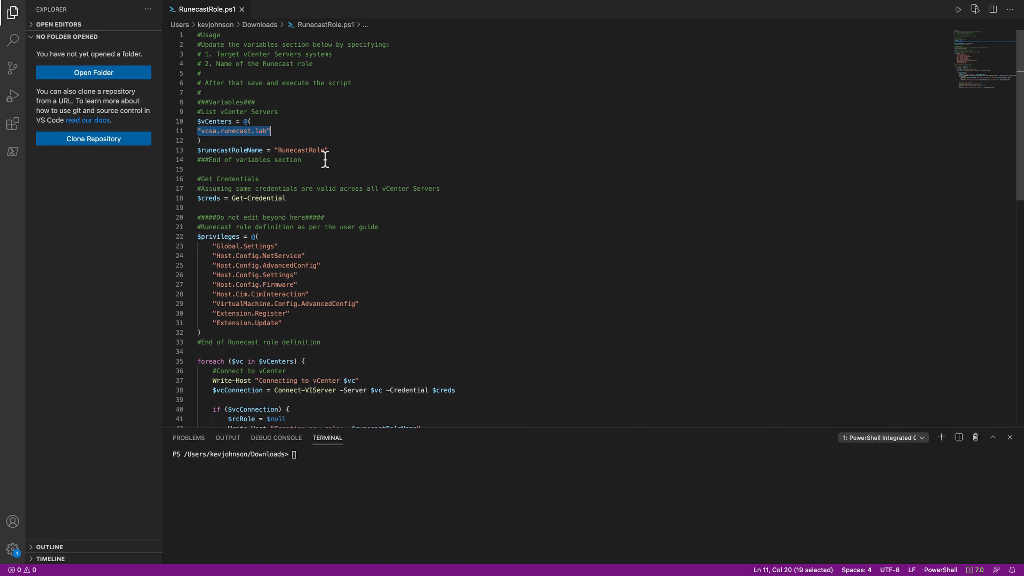
scroll(323, 192, down, 10)
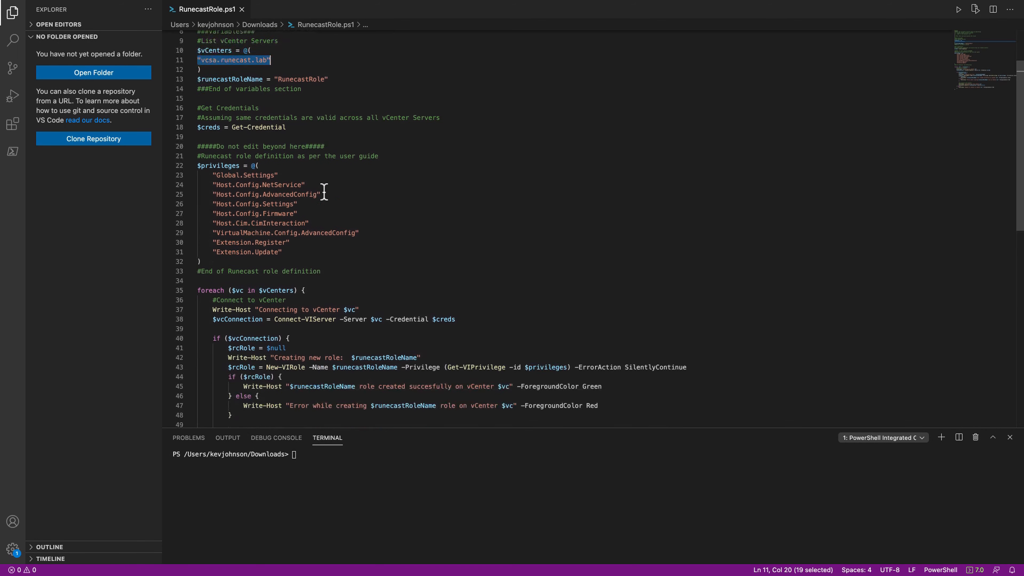
scroll(324, 191, up, 10)
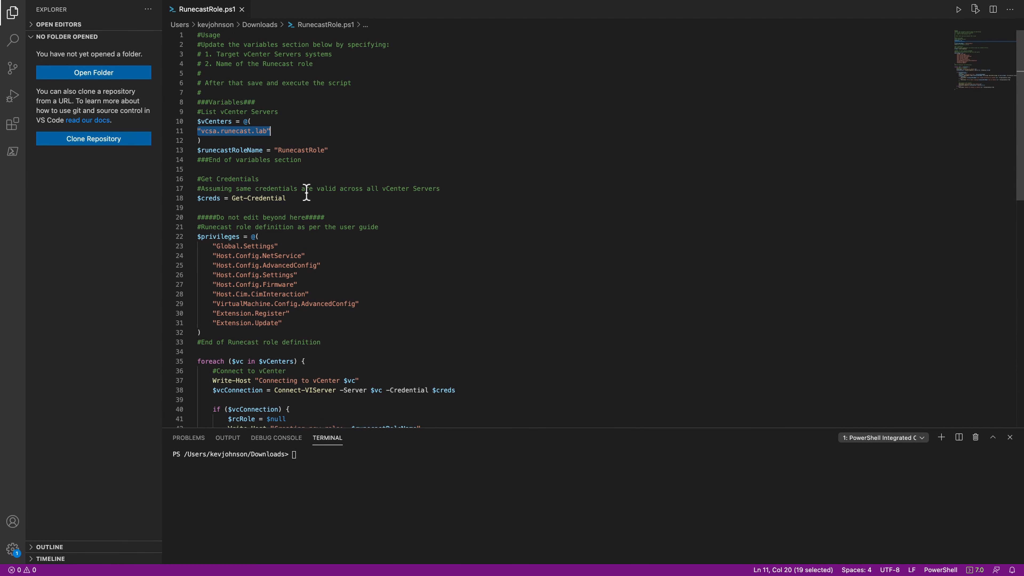
Switch to the vSphere Client in the browser and inspect the privileges of RunecastRole
key(ctrl+Left)
click(441, 16)
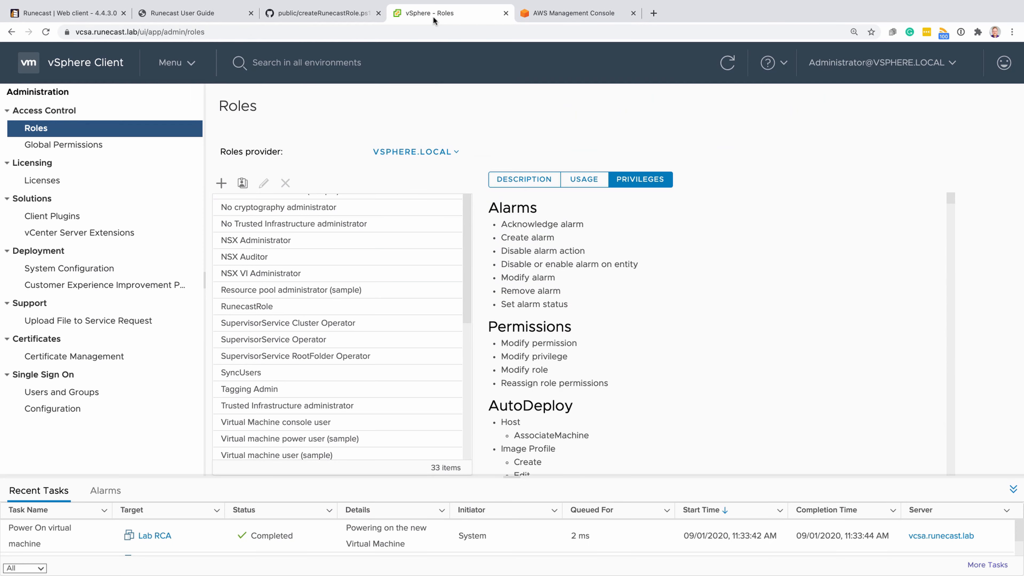
scroll(286, 374, down, 3)
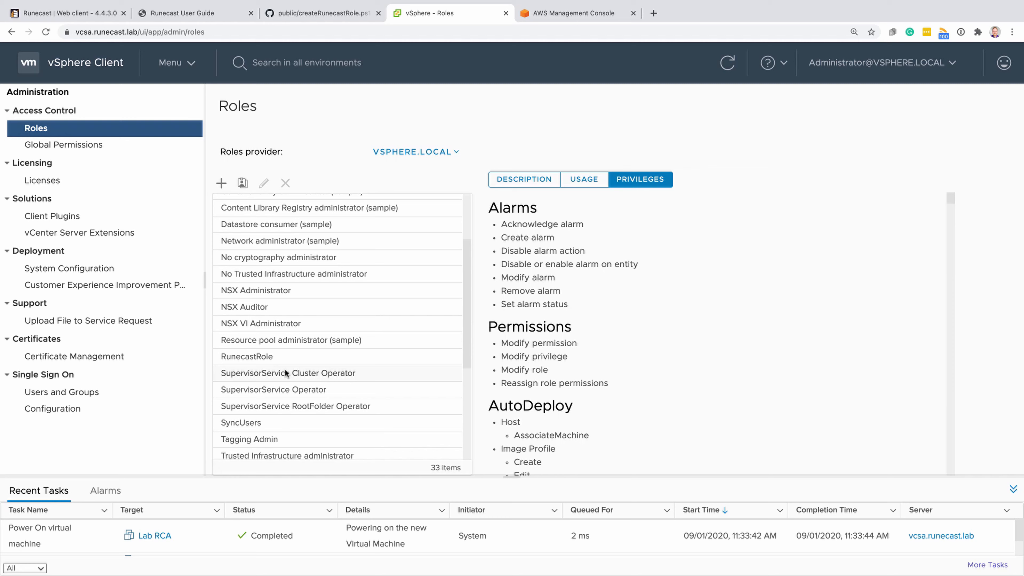
click(268, 357)
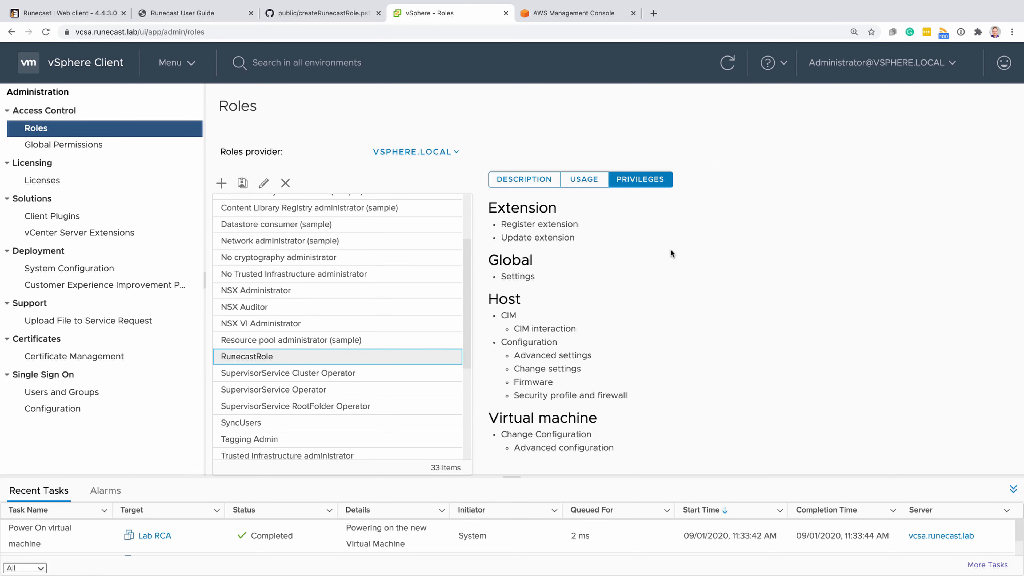
scroll(653, 336, down, 1)
Start adding a single sign-on user in the vsphere.local domain with the username RunecastUser
click(108, 392)
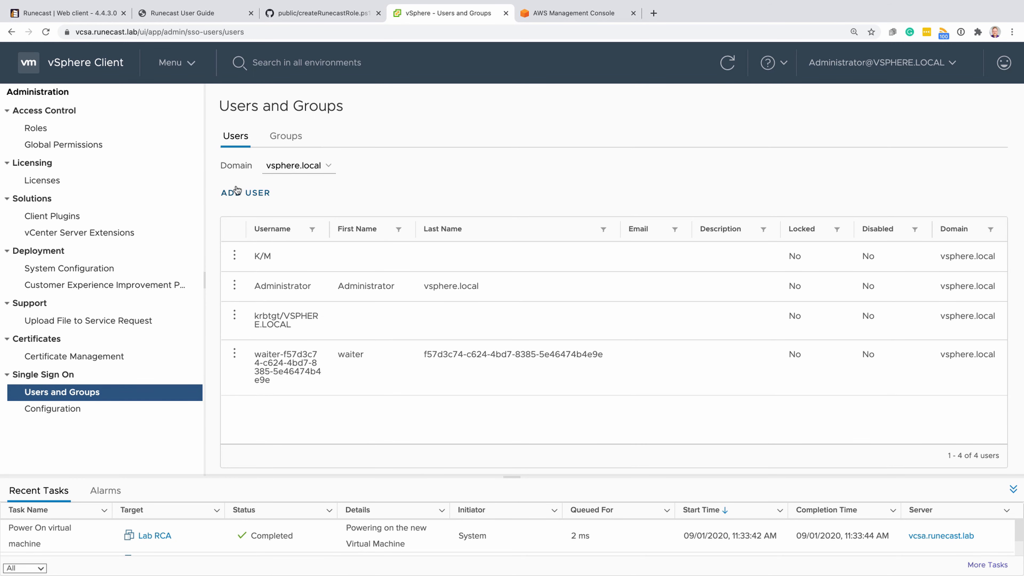
click(257, 193)
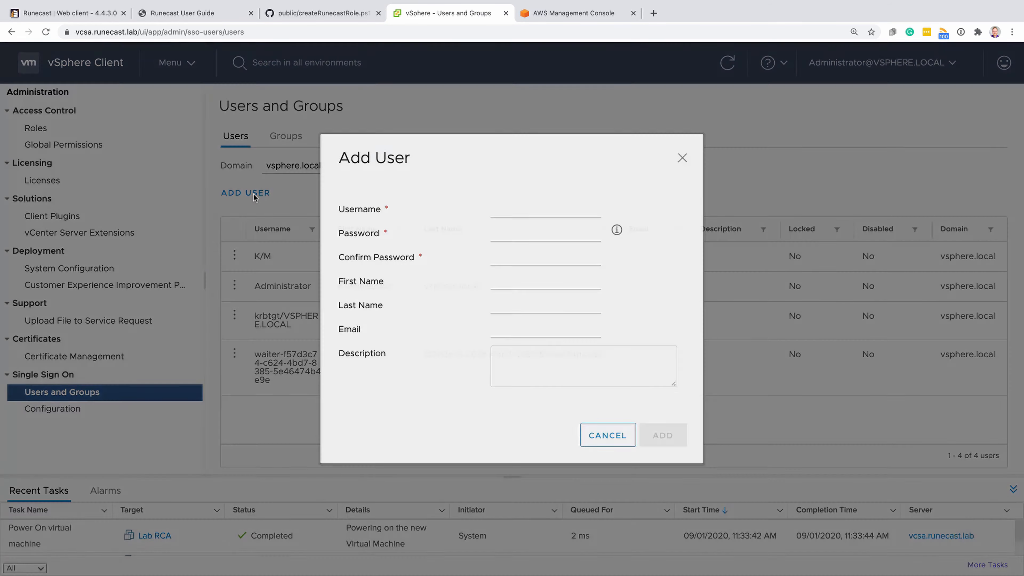
click(516, 221)
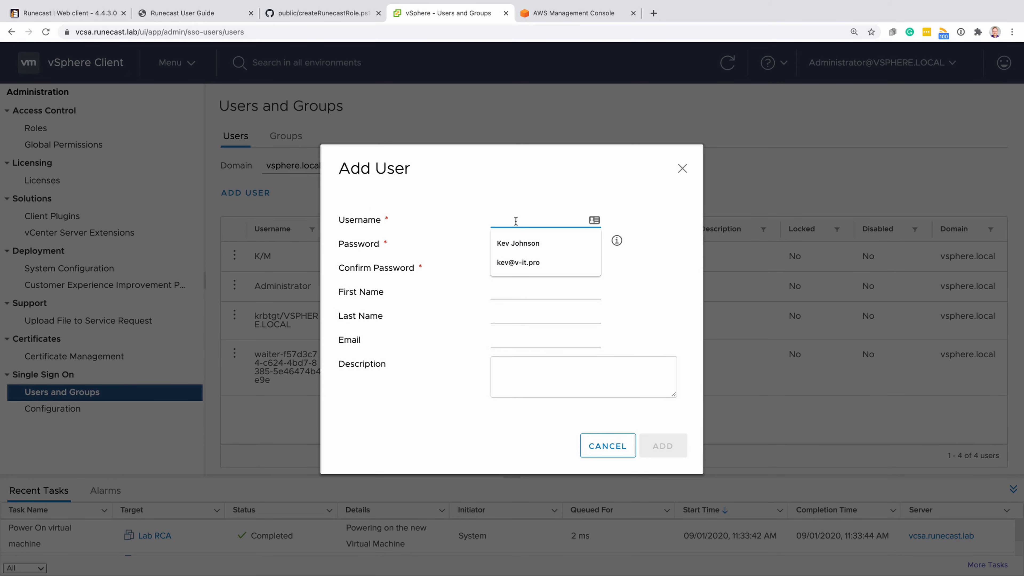
text(Ru)
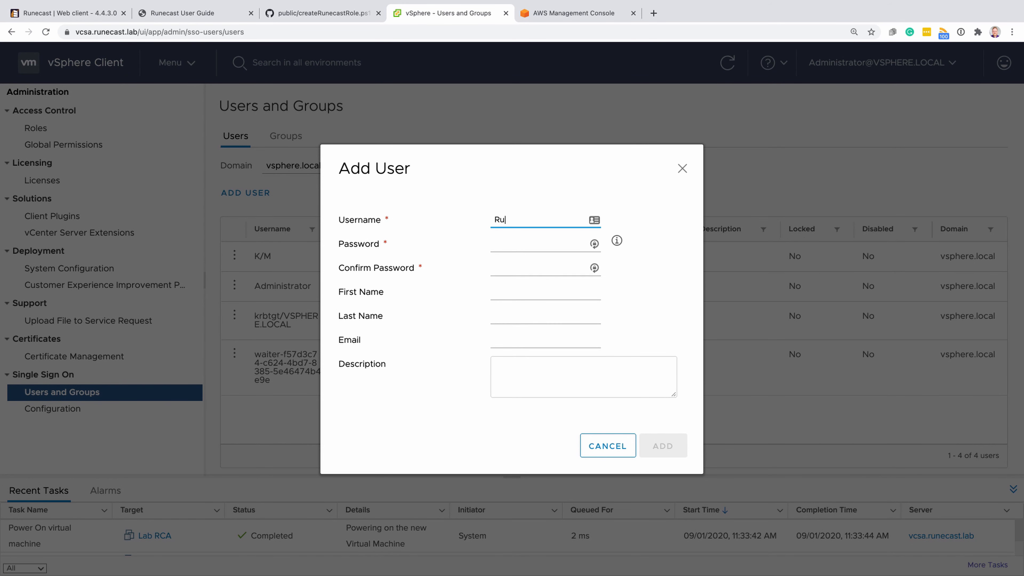
text(ecast)
key(BackSpace)
key(BackSpace)
key(BackSpace)
key(BackSpace)
key(BackSpace)
key(BackSpace)
text(necastUser)
key(Tab)
Enter and confirm the new user's account password, leave the optional fields empty, and add the user
text(*********)
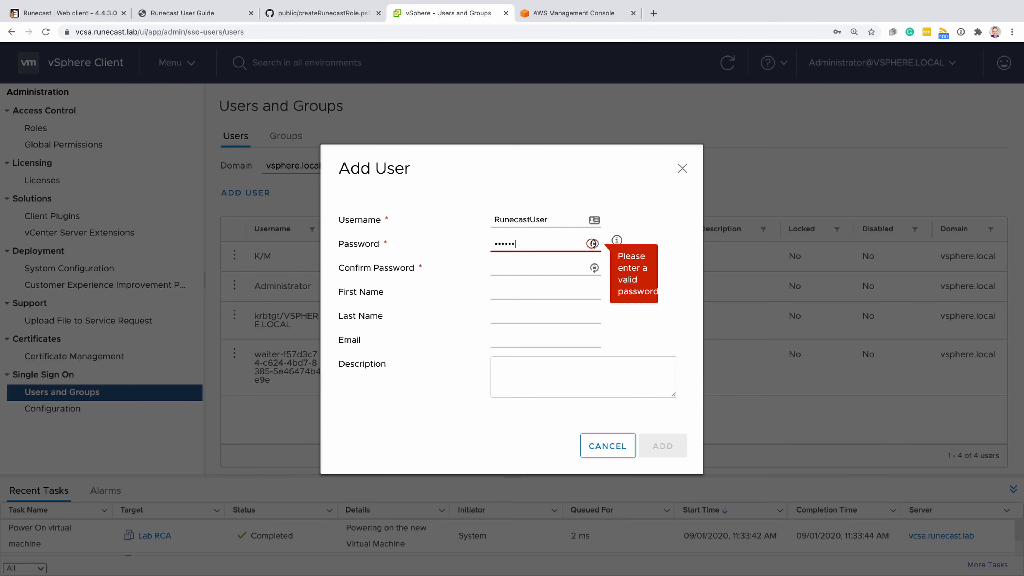
text(*)
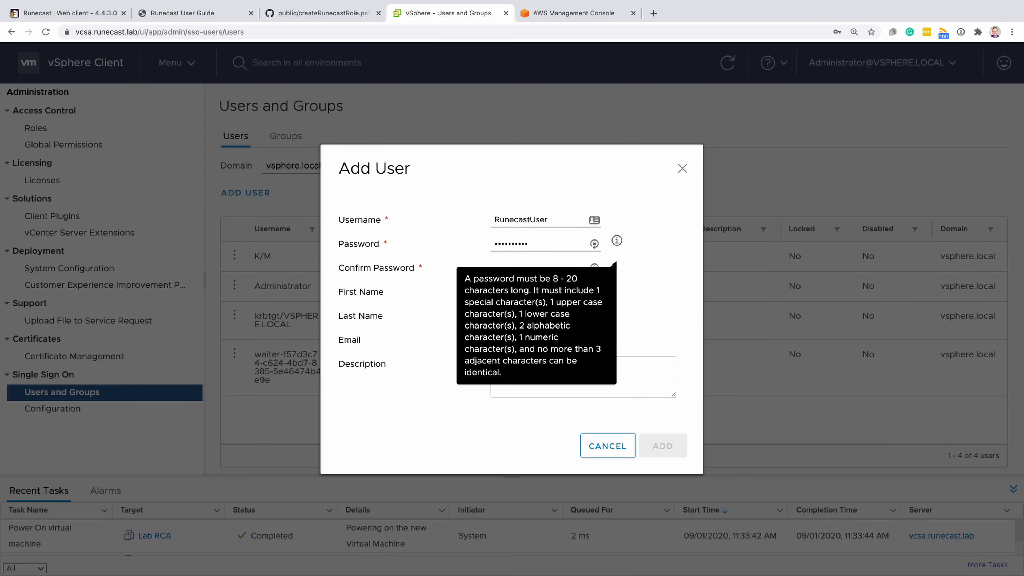
key(Tab)
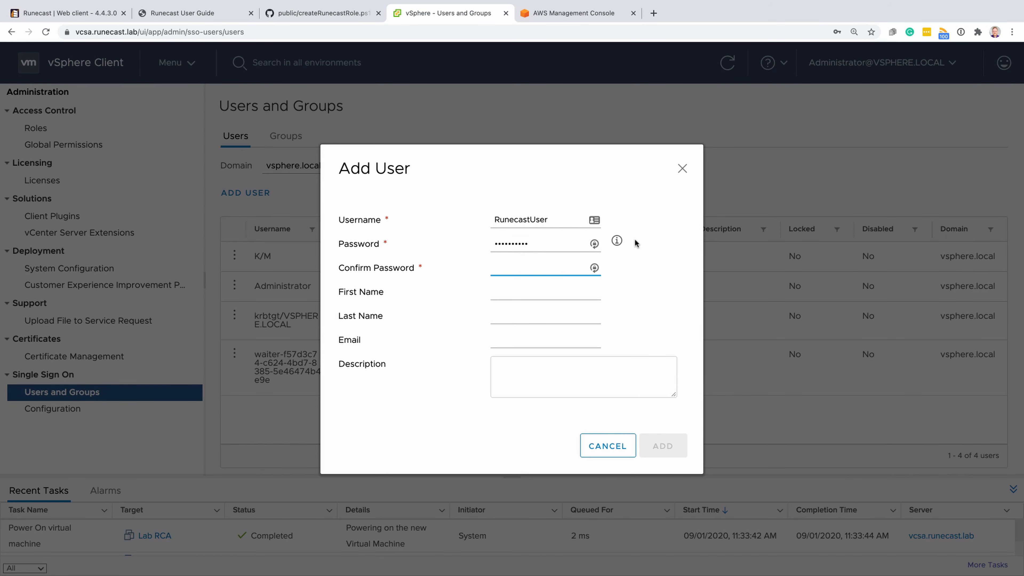
text(**********)
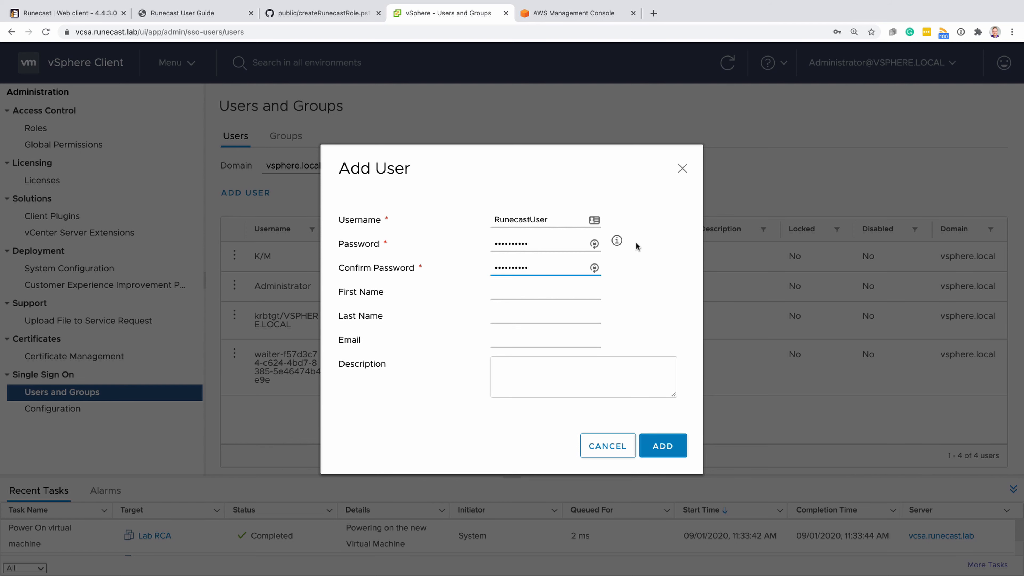
click(545, 294)
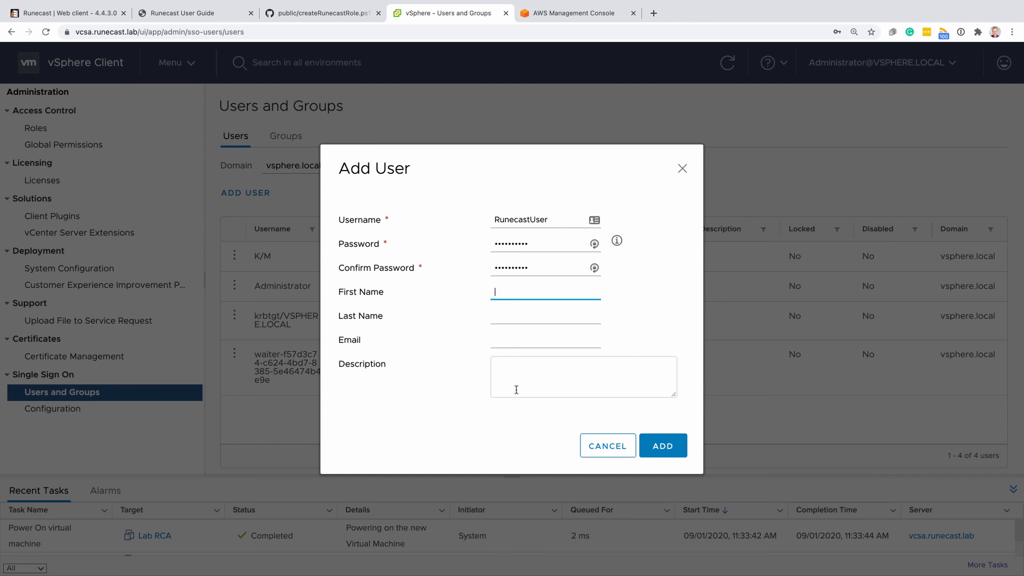
click(669, 444)
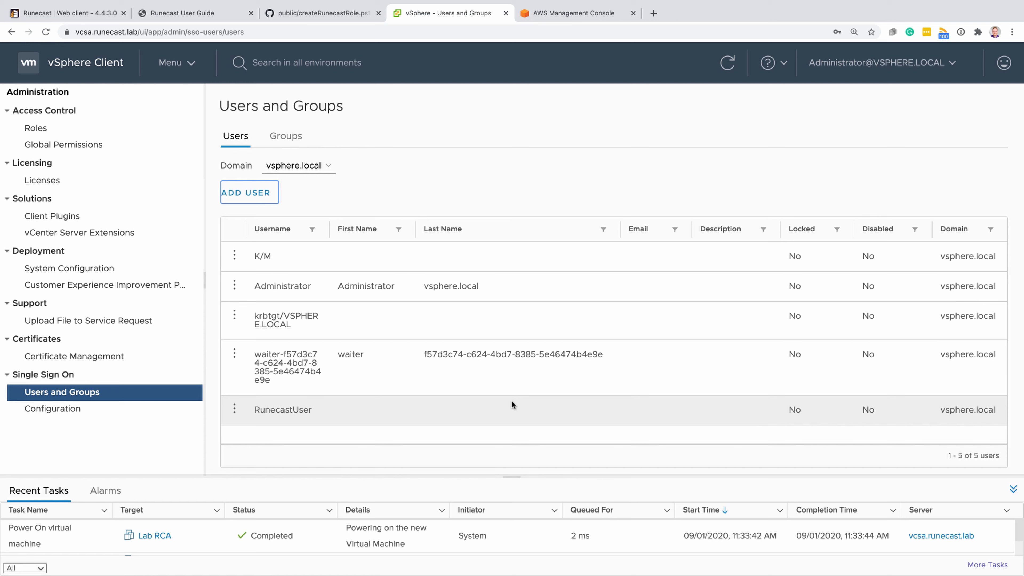
Start a new permission on the vcsa.runecast.lab root object for RunecastUser from the vsphere.local domain
click(172, 63)
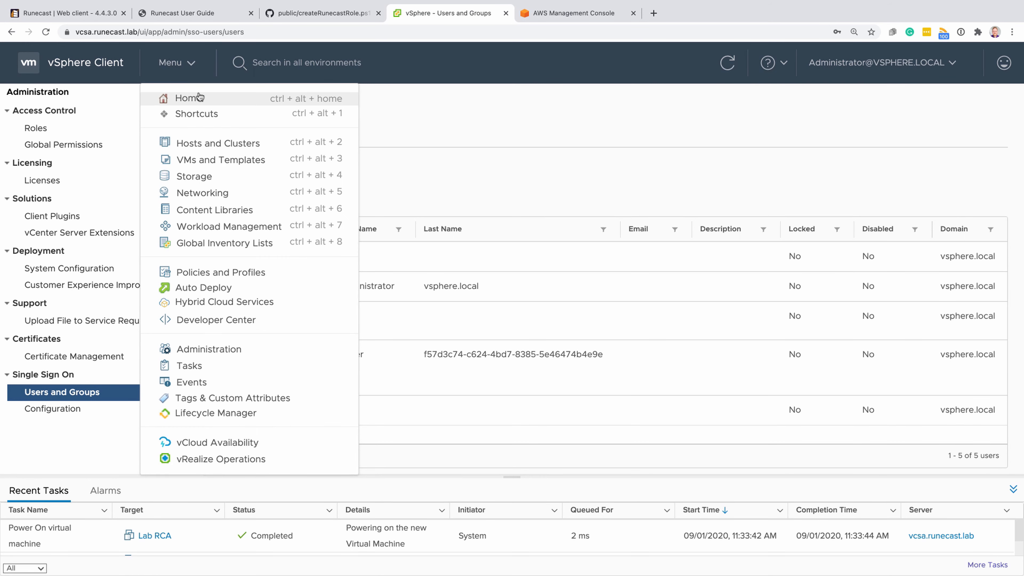
click(213, 142)
click(105, 134)
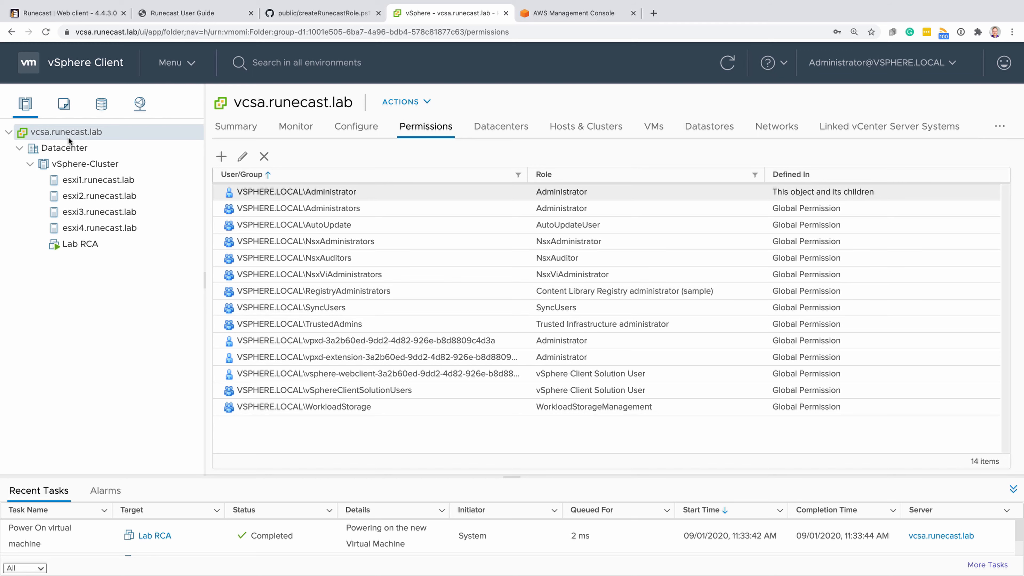
click(221, 158)
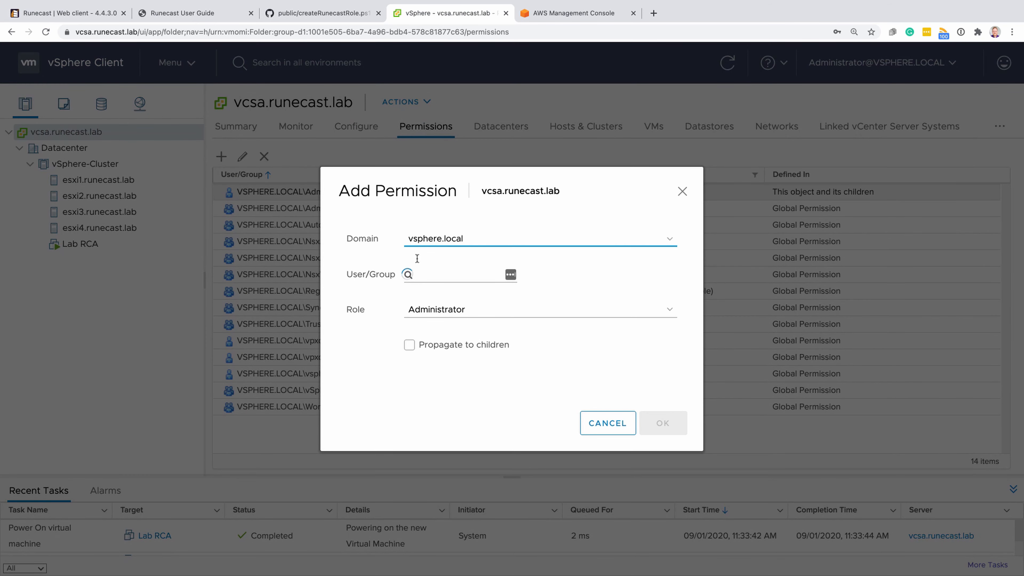
click(424, 274)
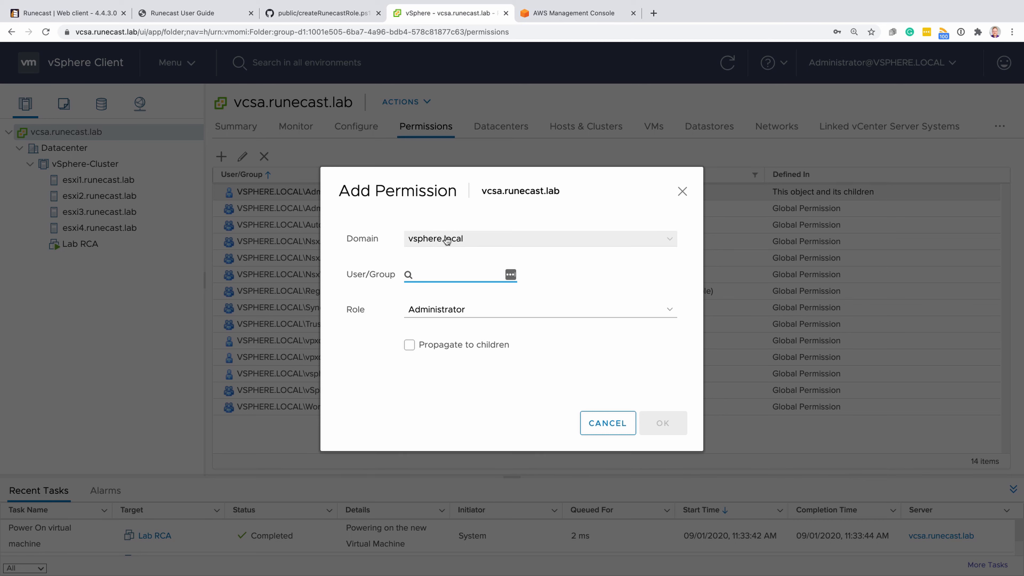
text(Ruunecast)
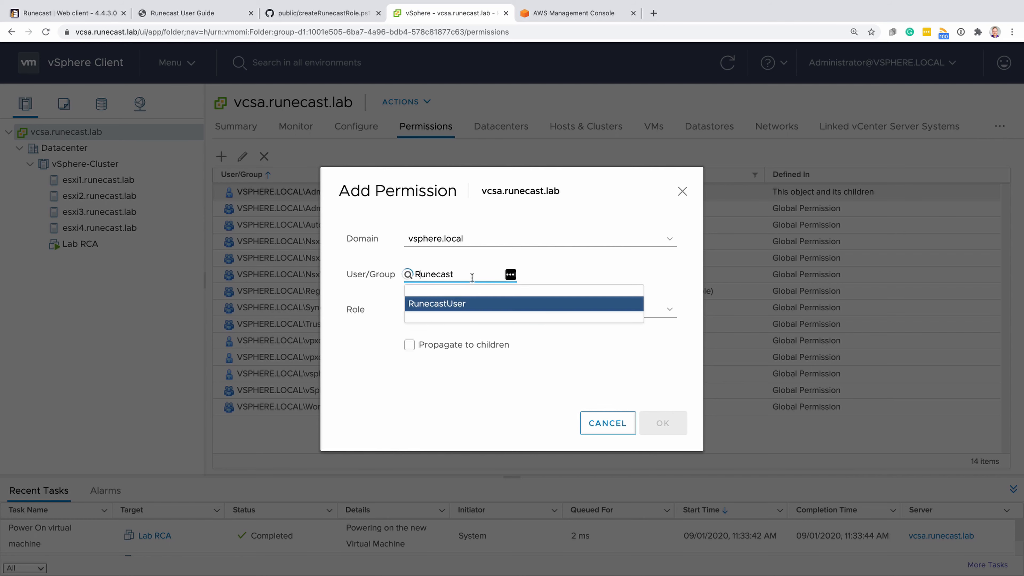
click(458, 307)
Assign RunecastRole to the new permission, enable propagation to children, and save it
click(472, 319)
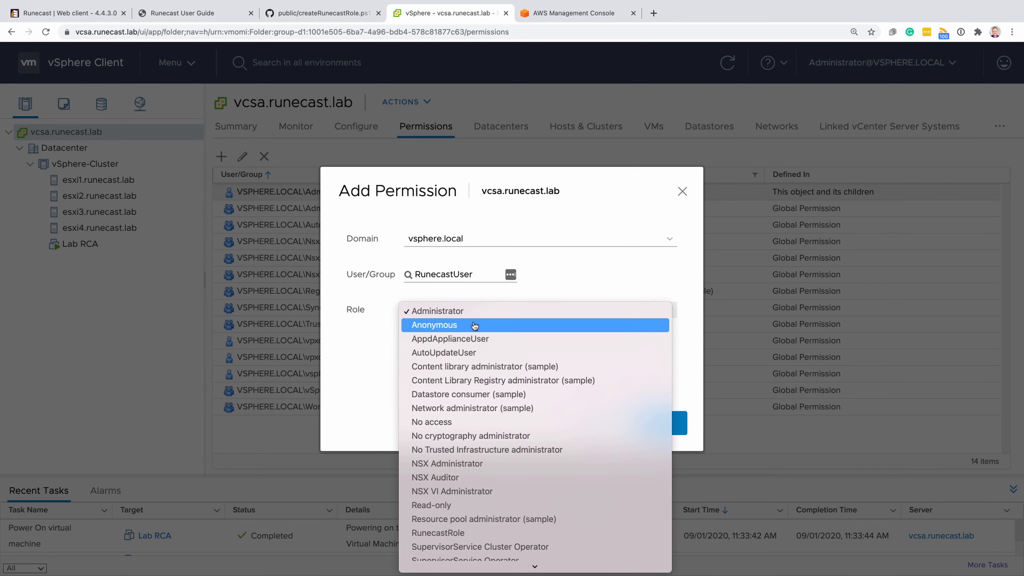
click(475, 533)
click(421, 348)
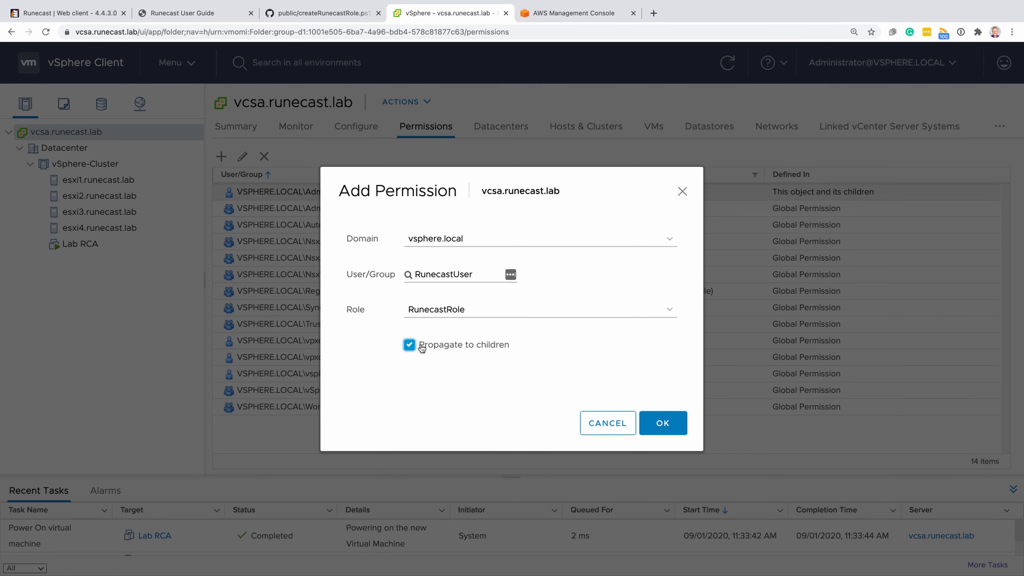
click(663, 423)
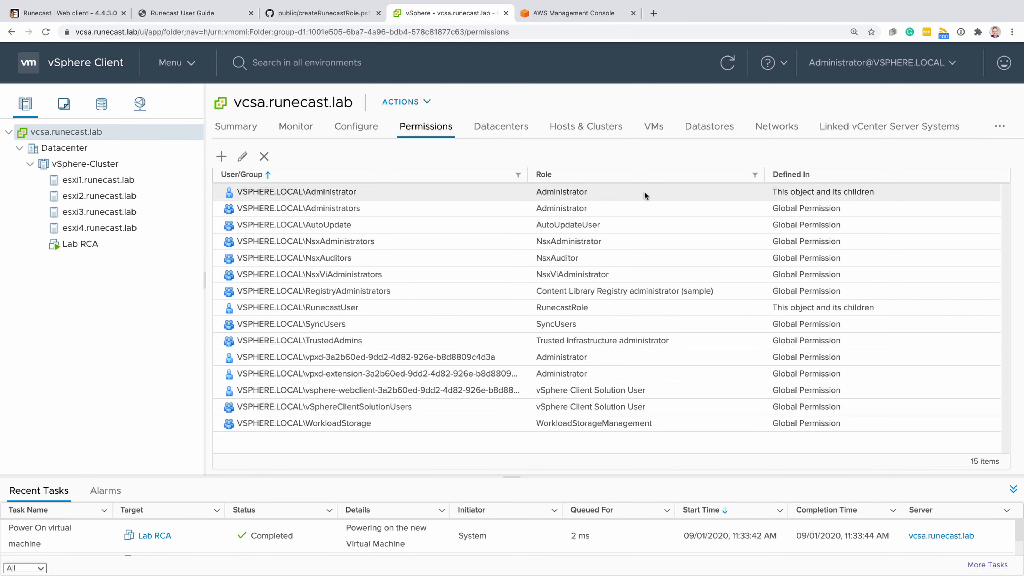
click(77, 12)
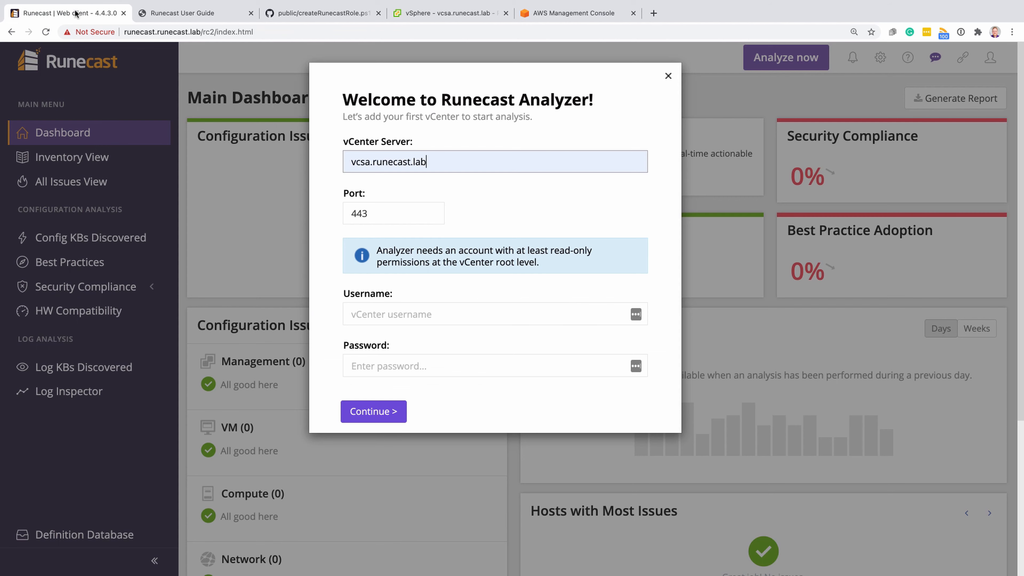
click(367, 317)
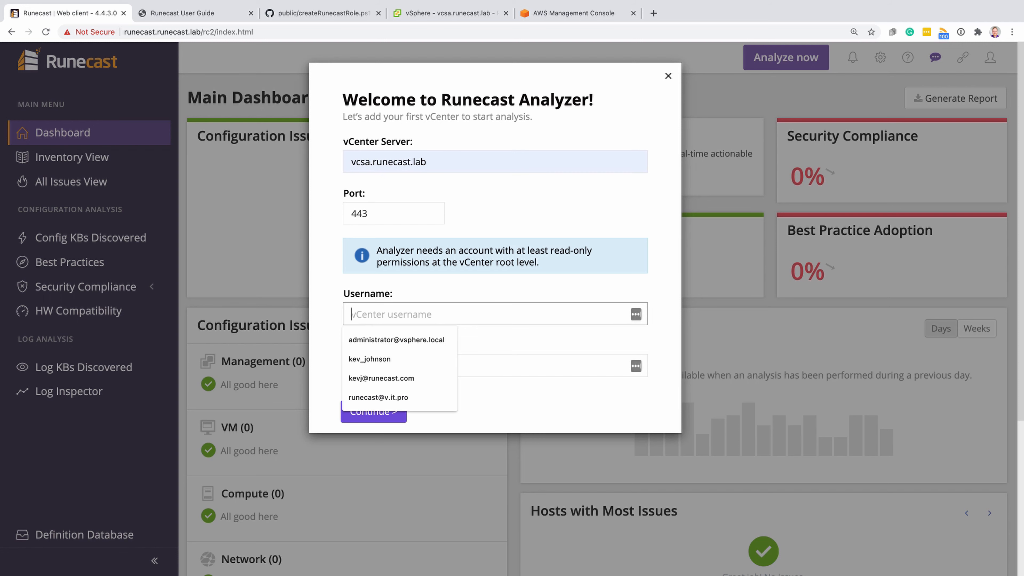
text(Runecas)
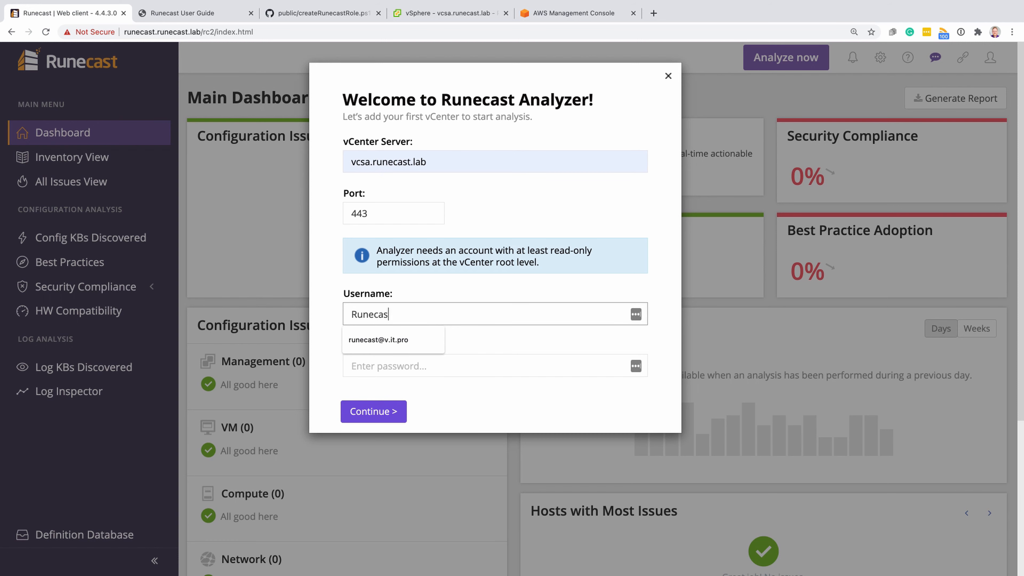
text(tUser)
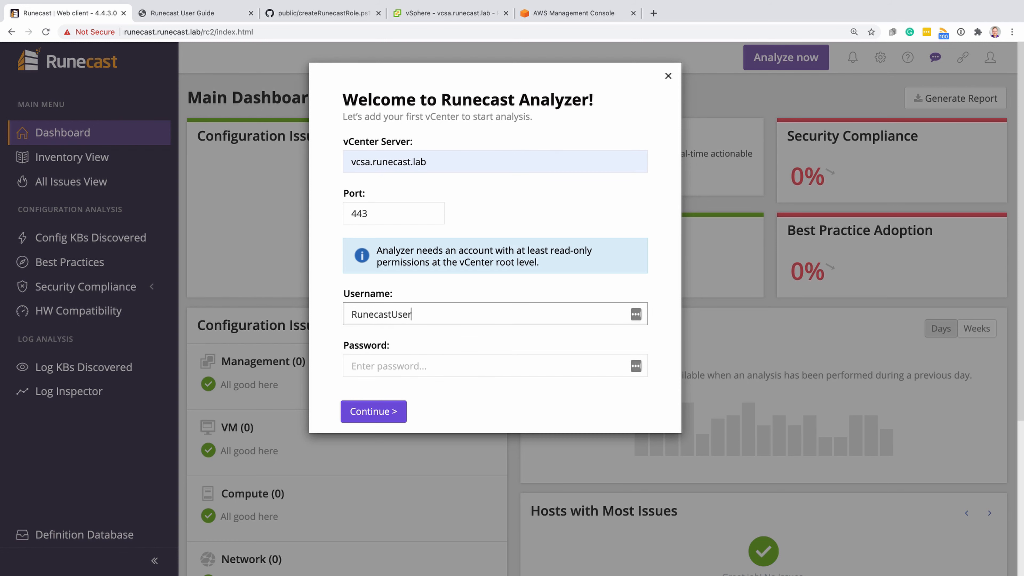
text(@vsphere.local)
key(Tab)
text(**********)
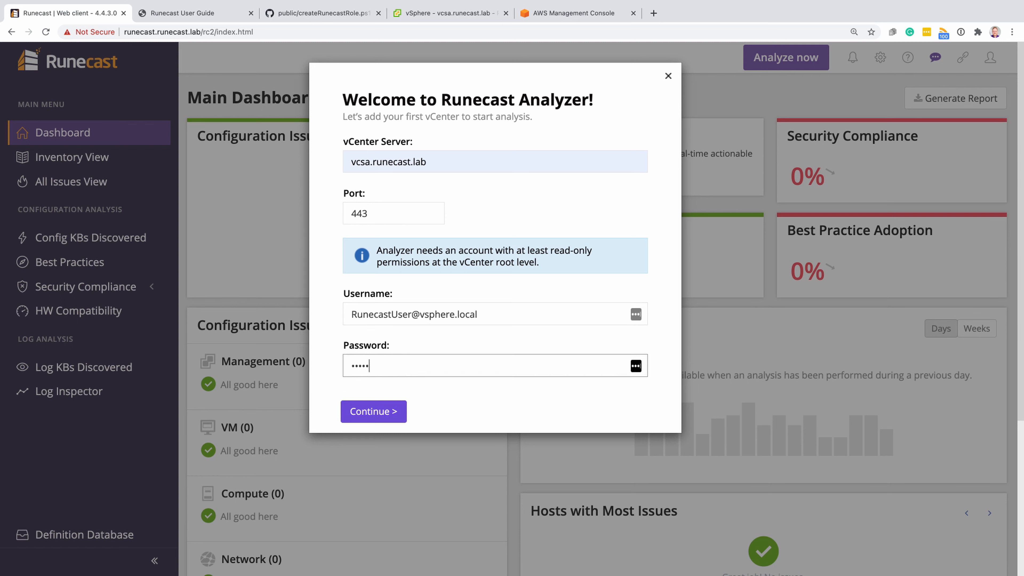
click(368, 416)
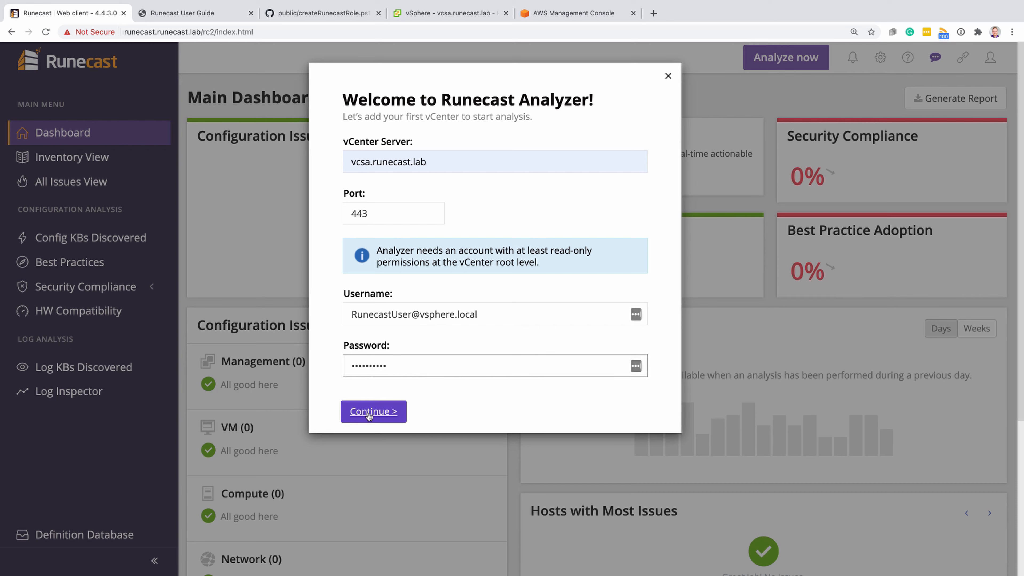
click(396, 411)
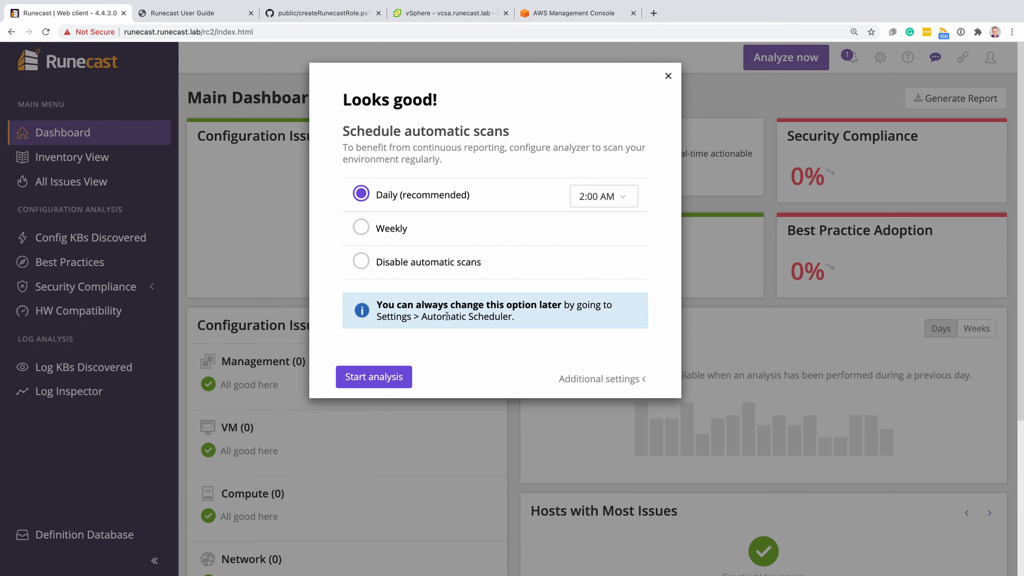
Start the analysis with daily automatic scans at 2:00 AM, and open the connection settings down to the AWS section
click(380, 378)
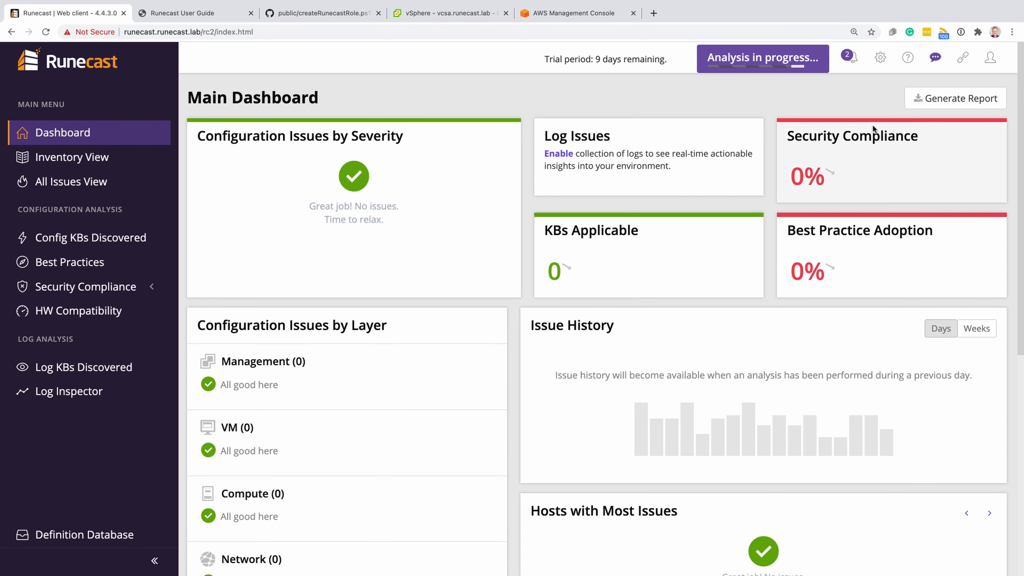
click(879, 62)
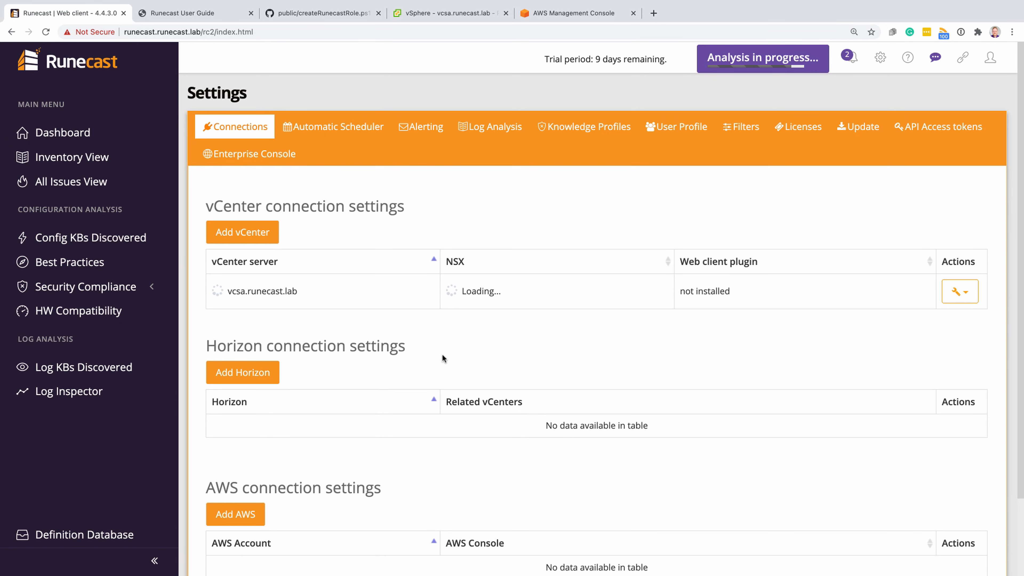
scroll(441, 354, down, 2)
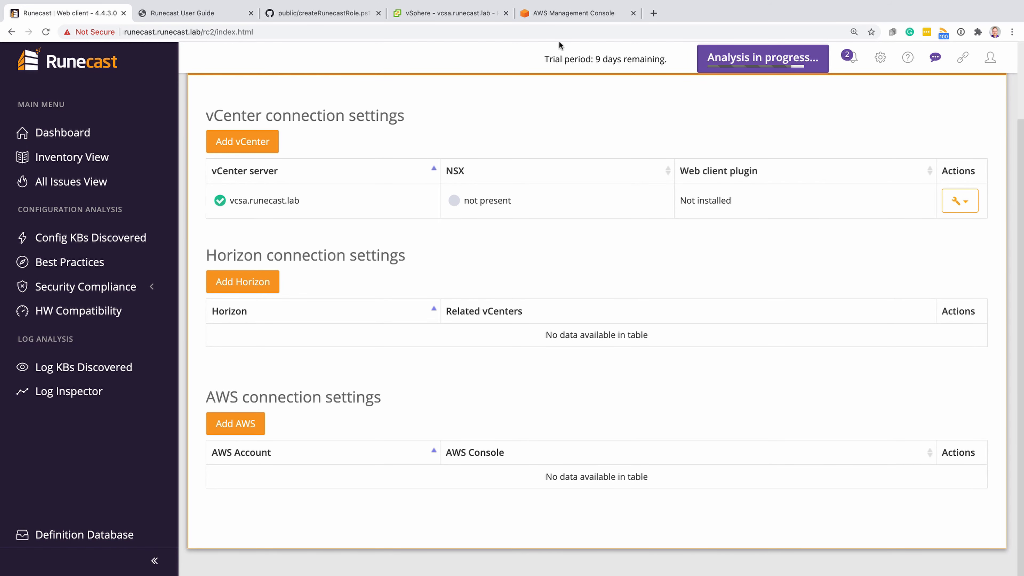
Switch to the AWS Management Console, open the IAM service, and start adding a new user
click(555, 16)
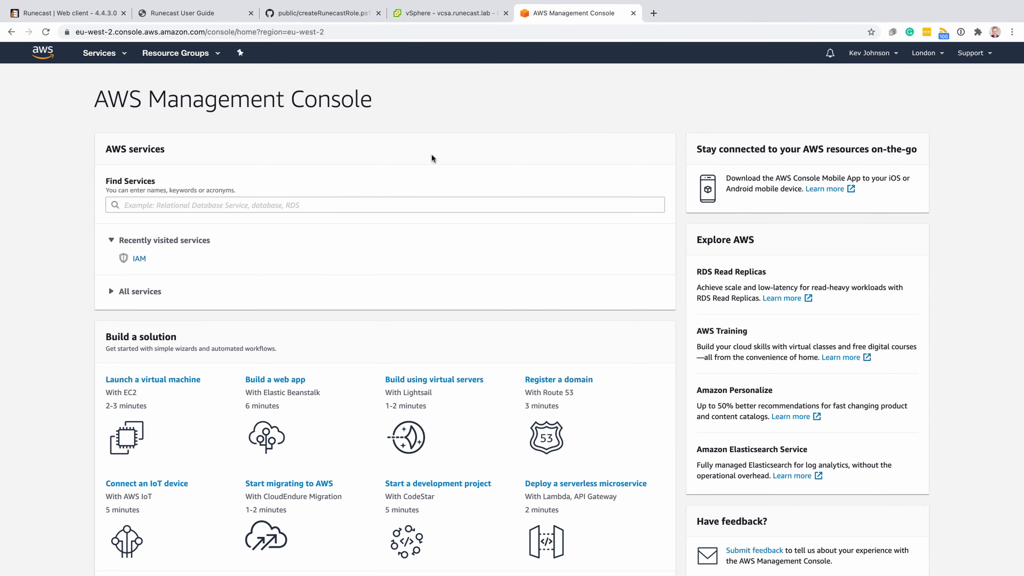
click(302, 205)
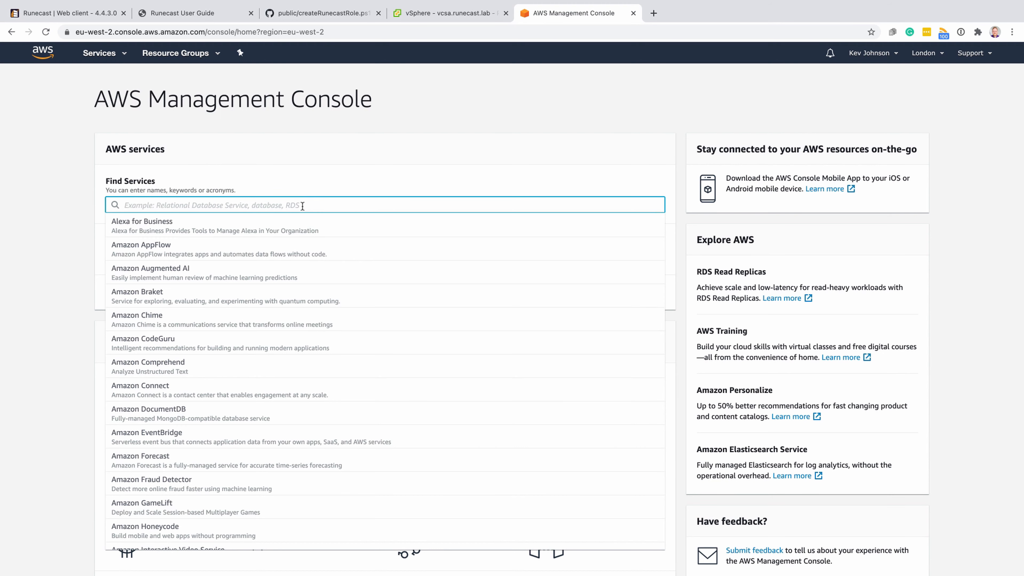
text(iam)
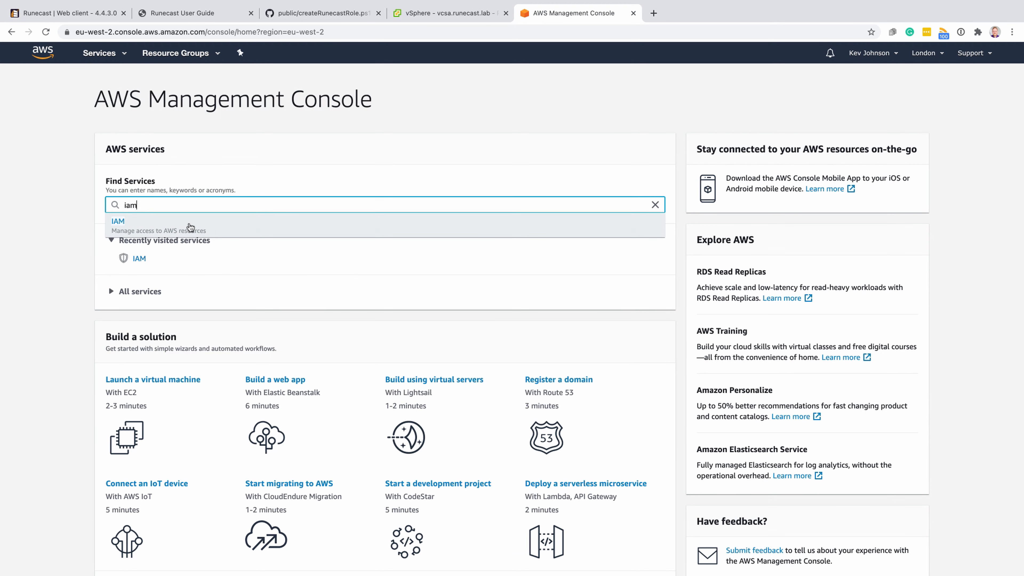
click(190, 228)
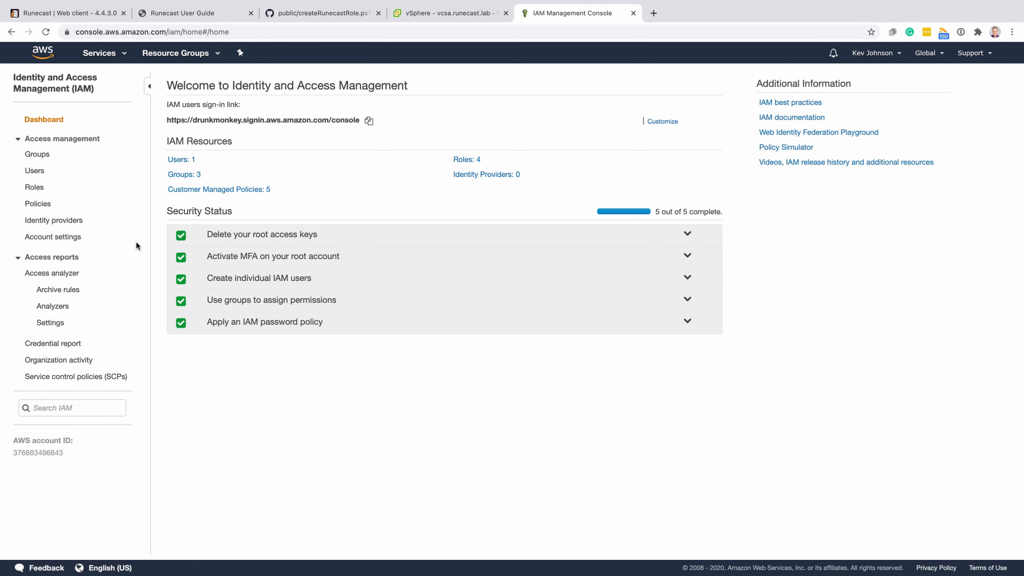
click(39, 172)
click(185, 81)
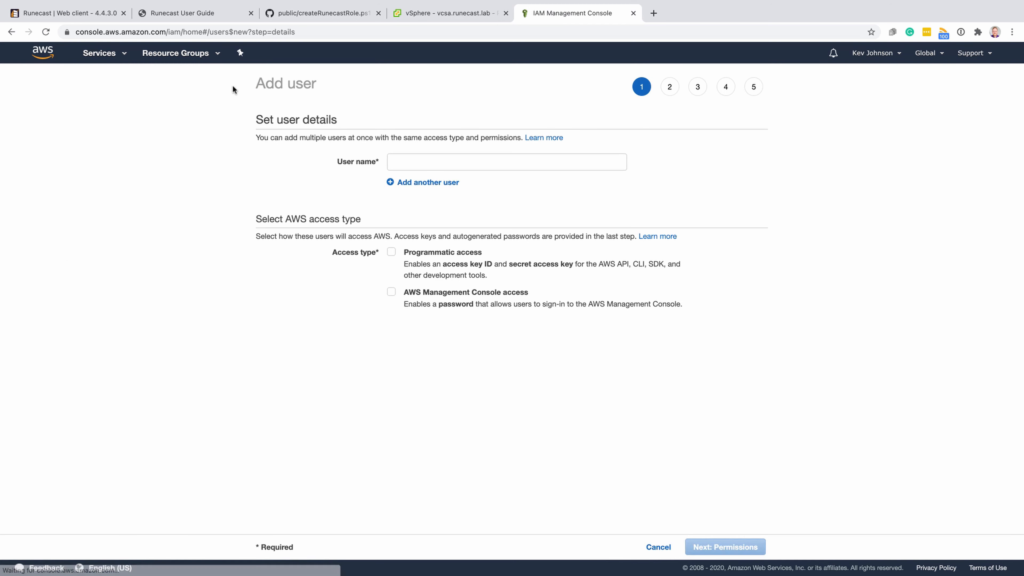
Name the new IAM user Runecast, enable programmatic access, and proceed to its permissions
click(447, 158)
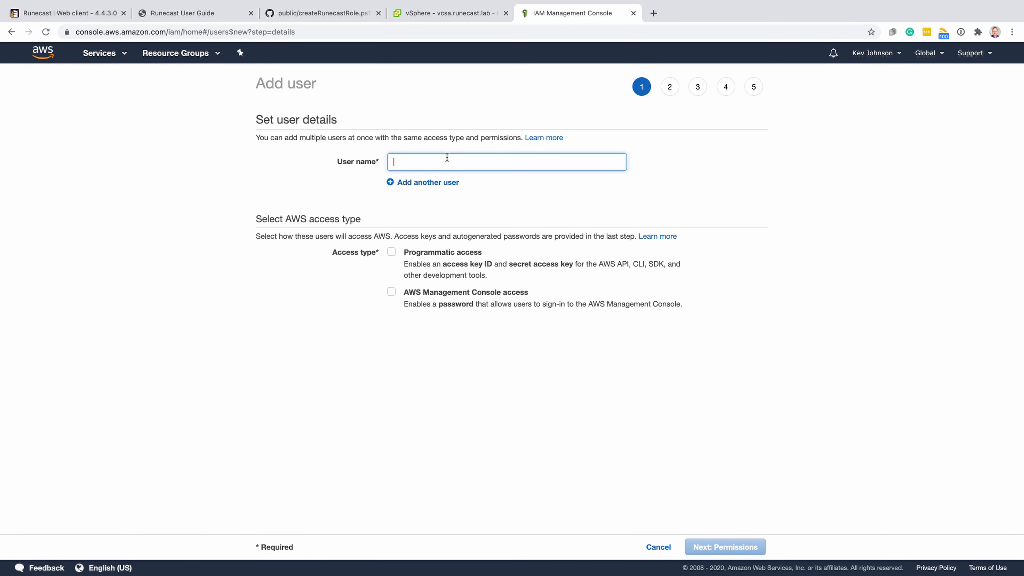
text(Runecast)
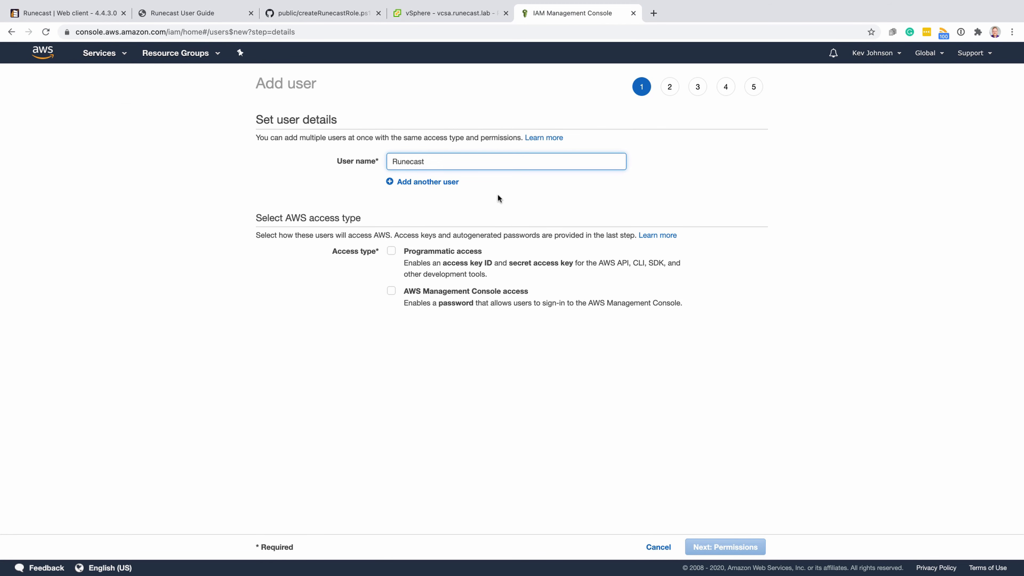
click(392, 251)
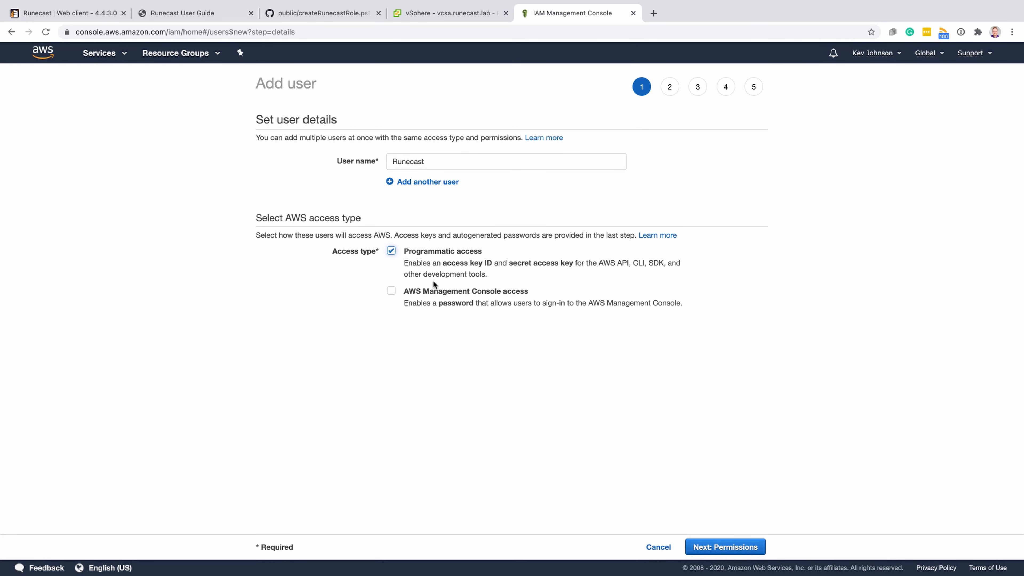
click(721, 548)
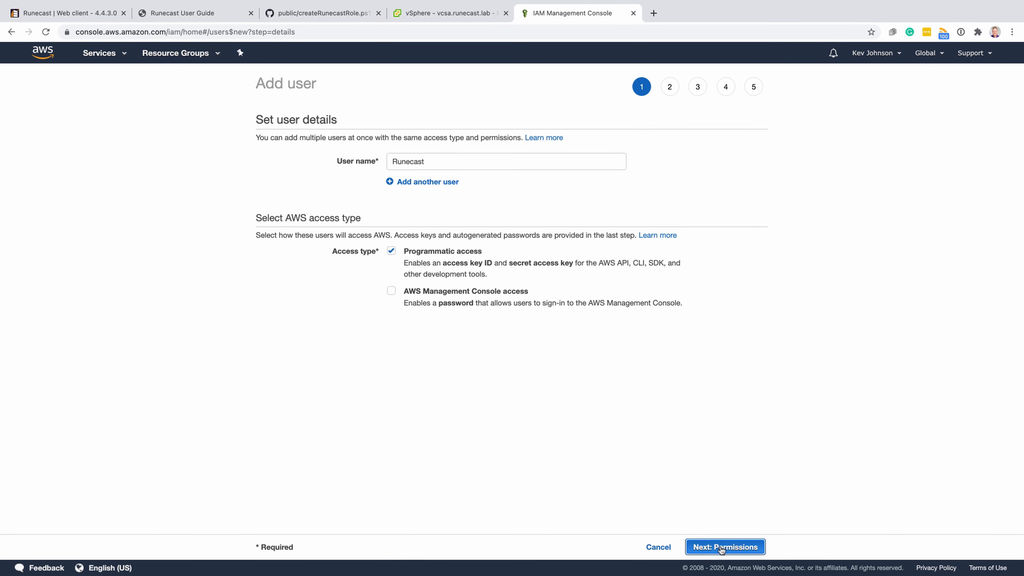
Choose to attach existing policies directly, filter them by "readonly", and select the ReadOnlyAccess policy
click(565, 146)
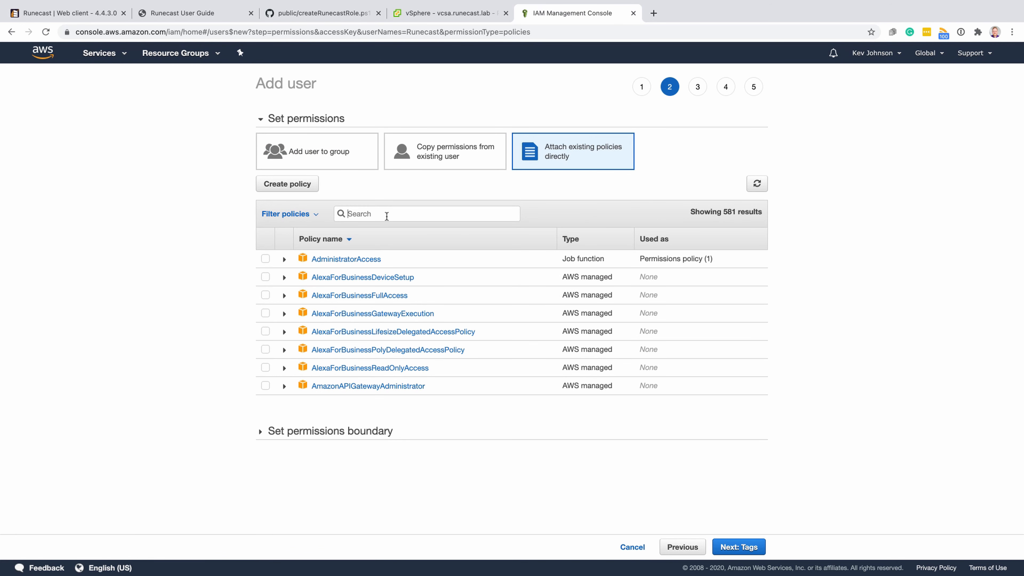
text(readonly)
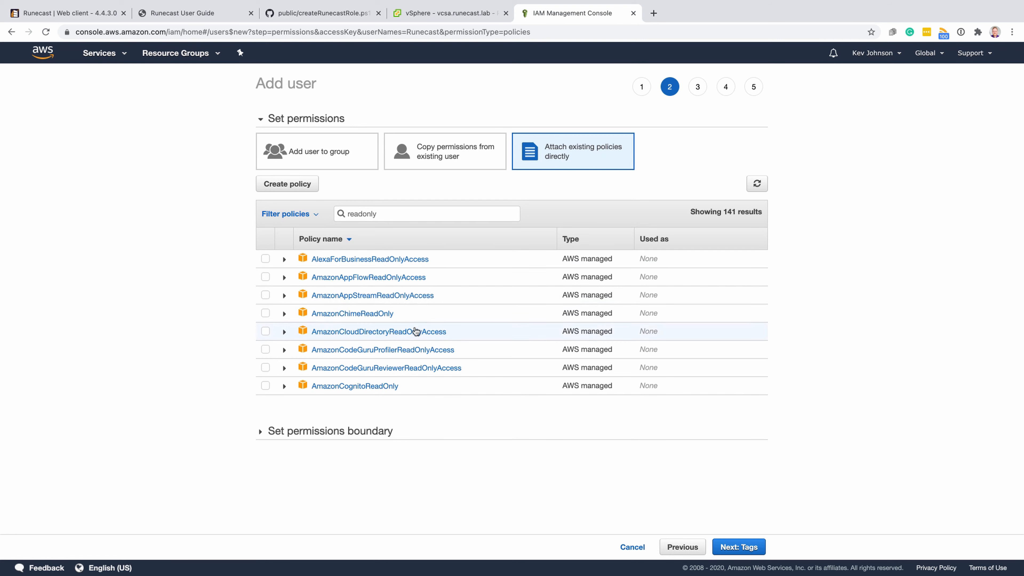
scroll(416, 329, down, 8)
scroll(416, 329, down, 15)
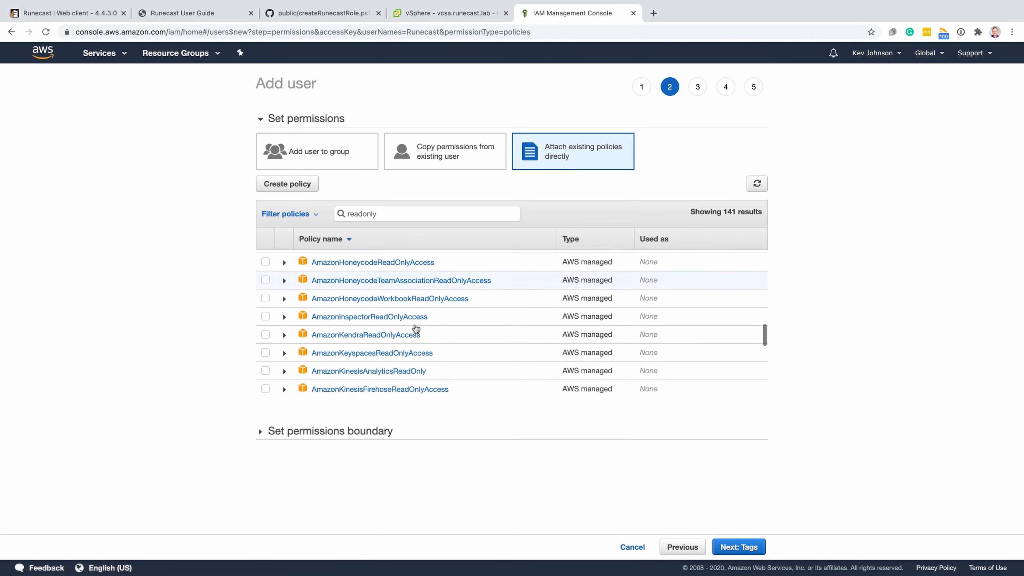
scroll(416, 329, down, 15)
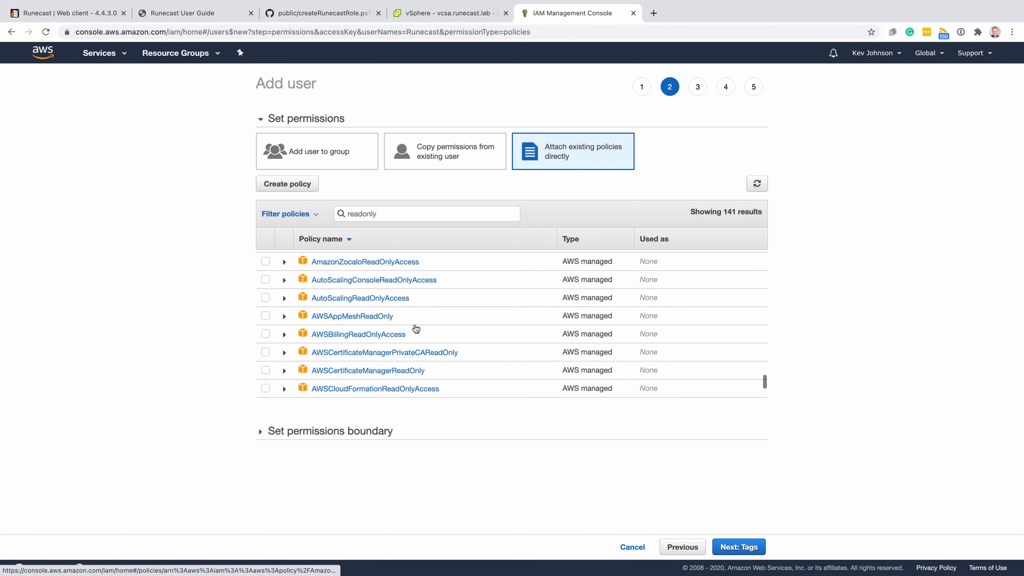
scroll(416, 329, down, 12)
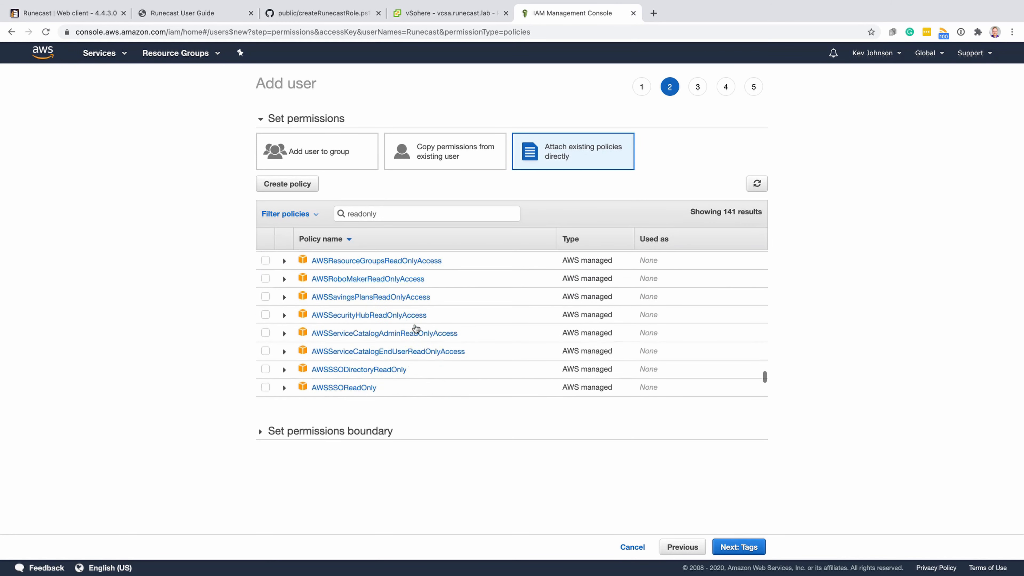
scroll(416, 329, down, 10)
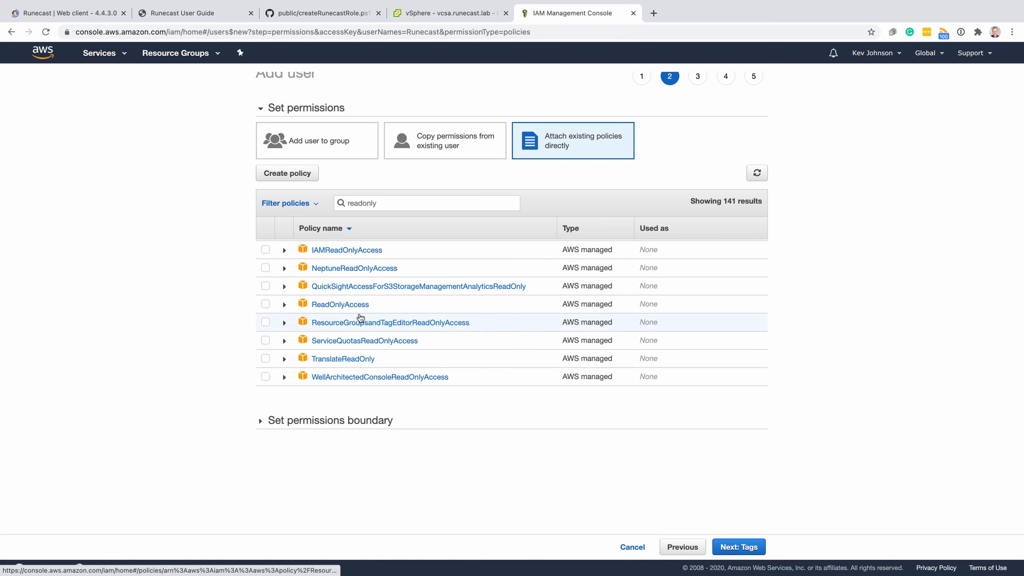
click(265, 304)
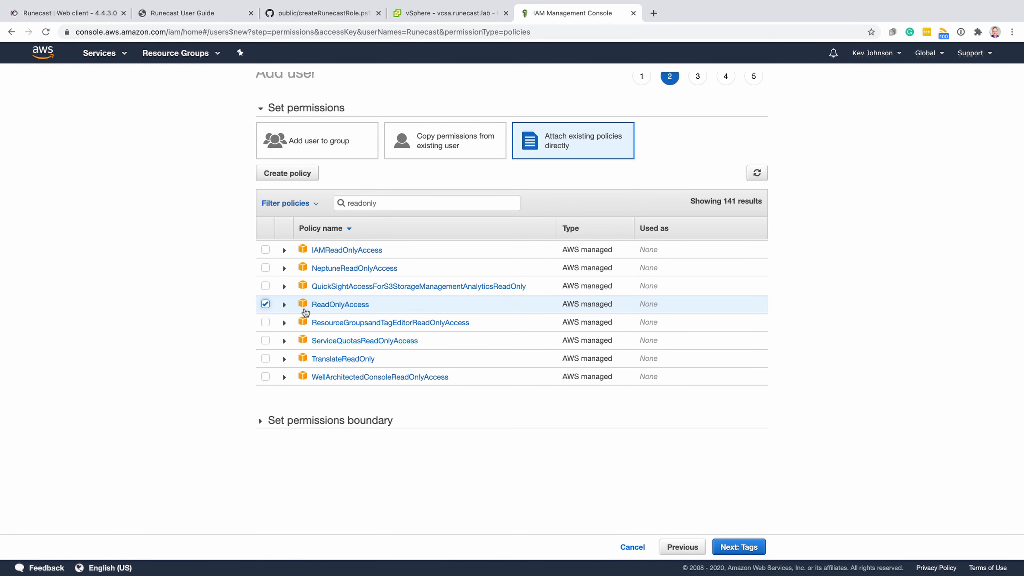
Leave the optional tags empty, proceed through the review, and create the Runecast IAM user
click(733, 547)
click(733, 547)
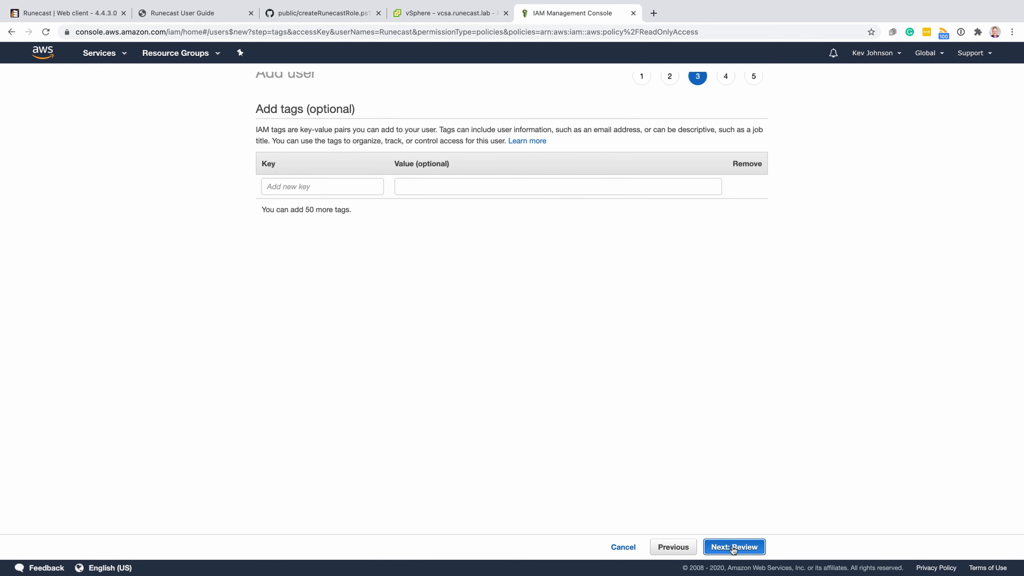
click(733, 547)
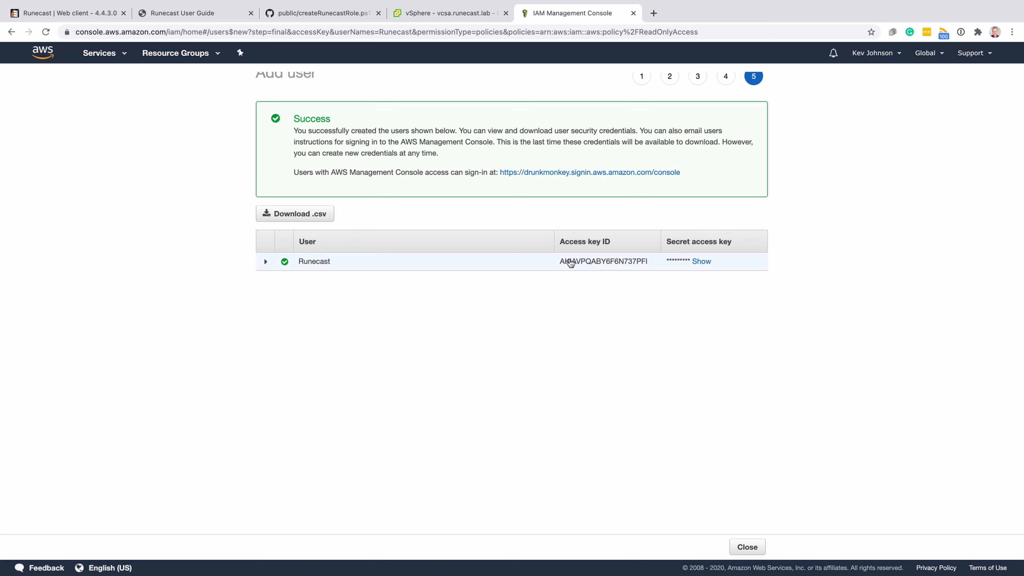
Copy the new user's access key ID and paste it into the Access Key ID field of a new AWS connection in Runecast Analyzer
drag(559, 262, 648, 267)
key(super+c)
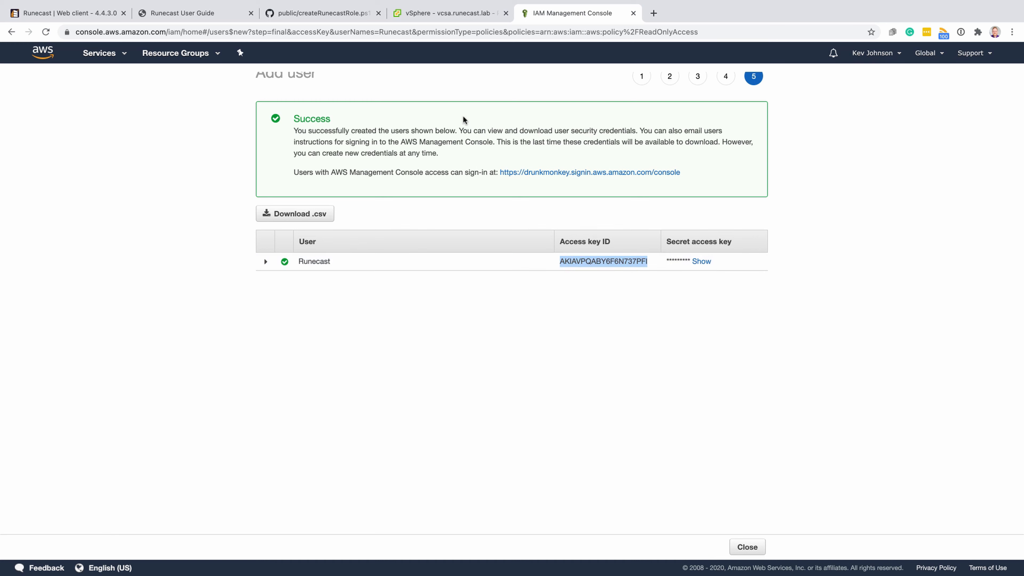
click(76, 16)
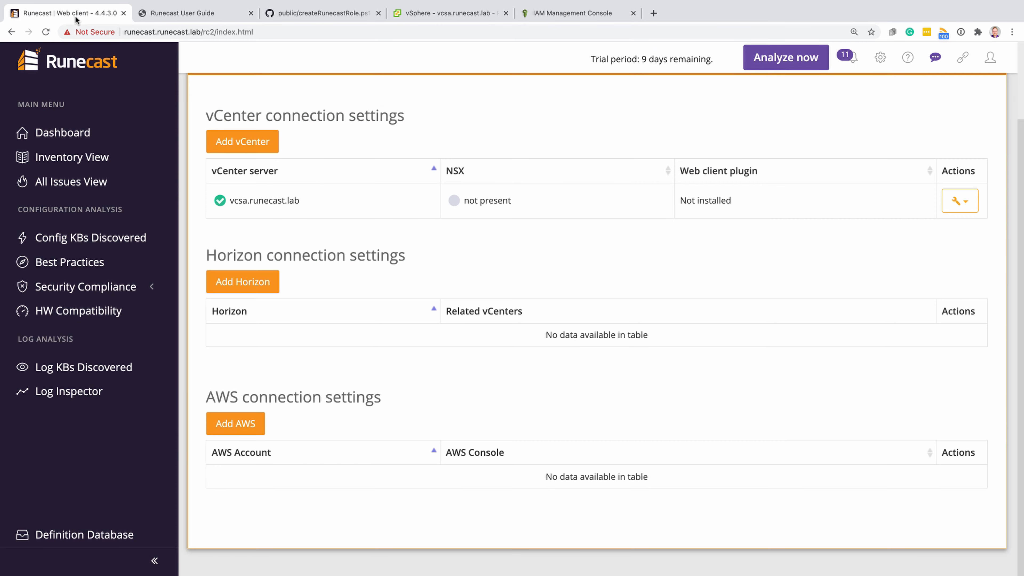
click(236, 424)
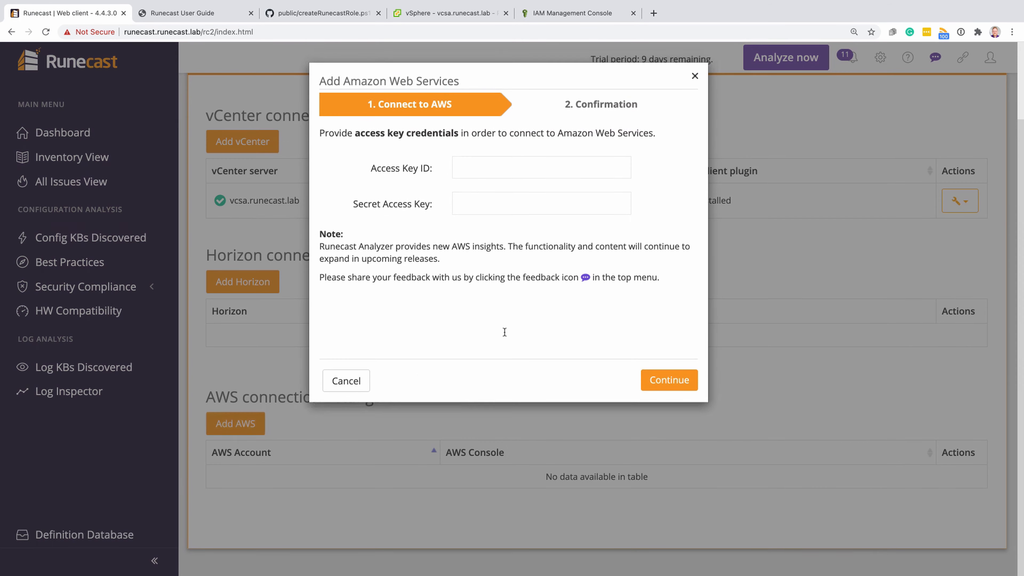
click(462, 165)
key(super+v)
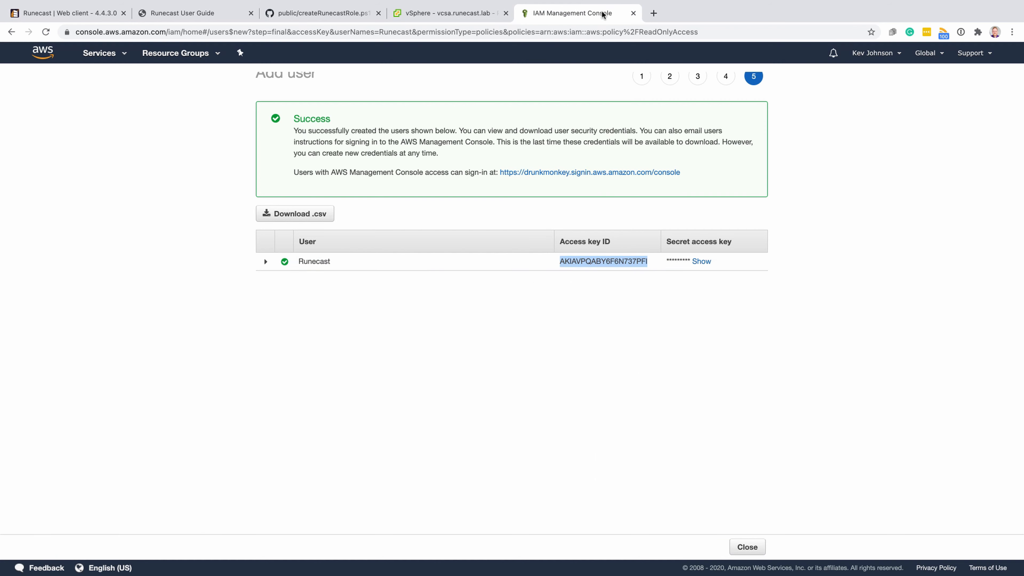
Reveal and copy the Runecast user's secret access key in AWS, paste it into Runecast's Secret Access Key field, and finish adding the AWS connection
click(601, 13)
click(701, 262)
right_click(702, 262)
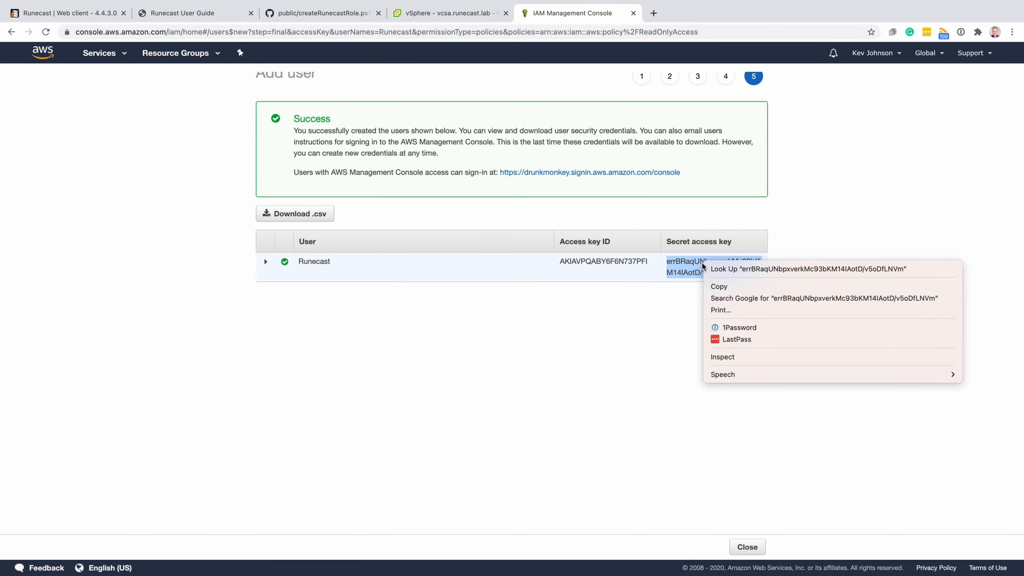
click(724, 287)
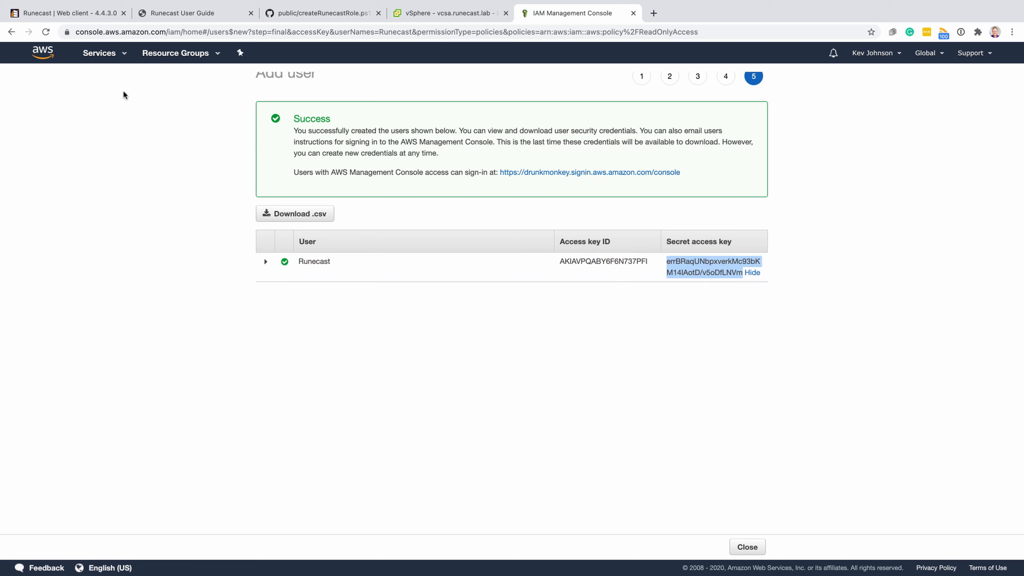
click(76, 13)
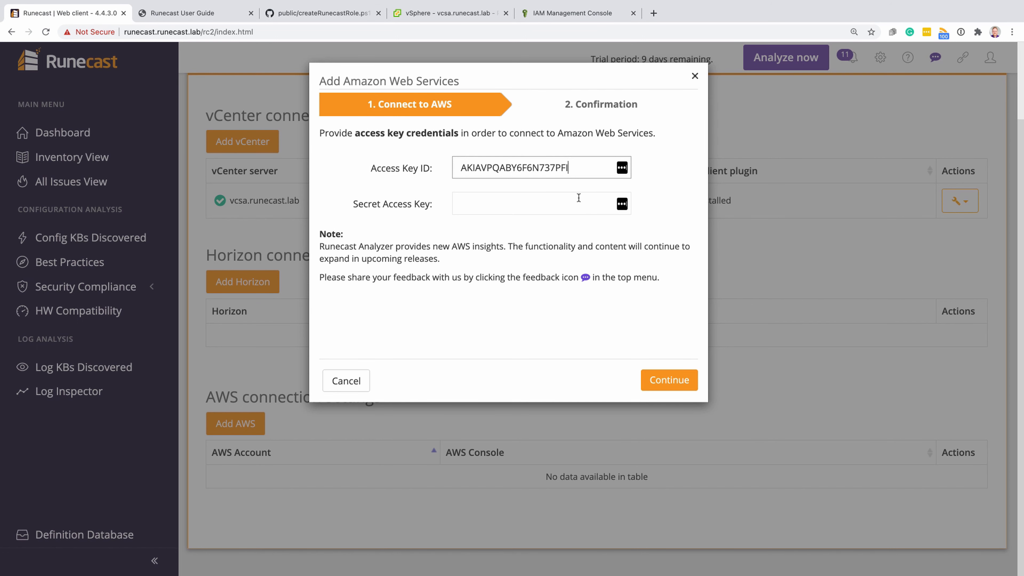
click(570, 205)
key(super+v)
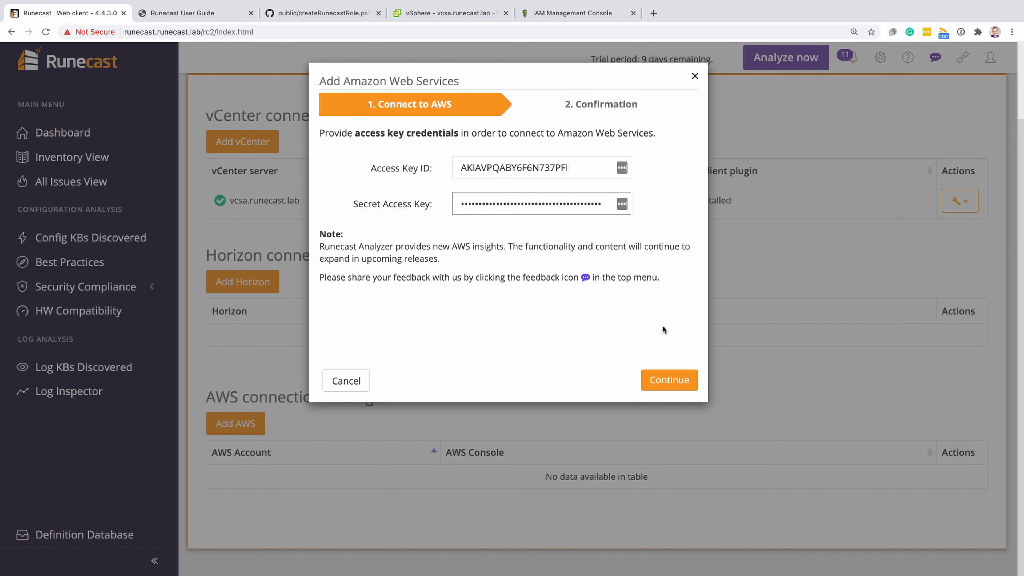
click(670, 380)
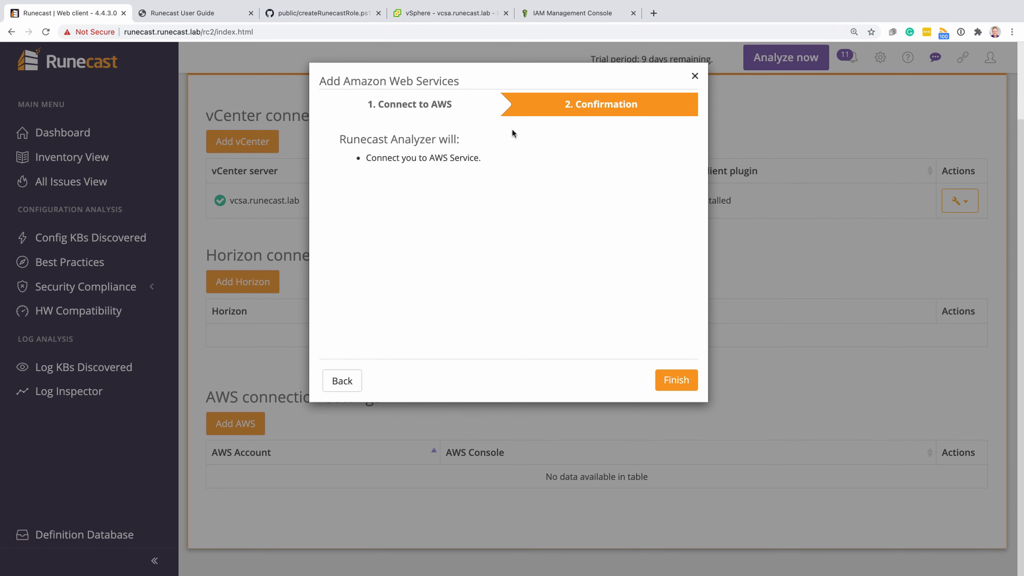
click(680, 379)
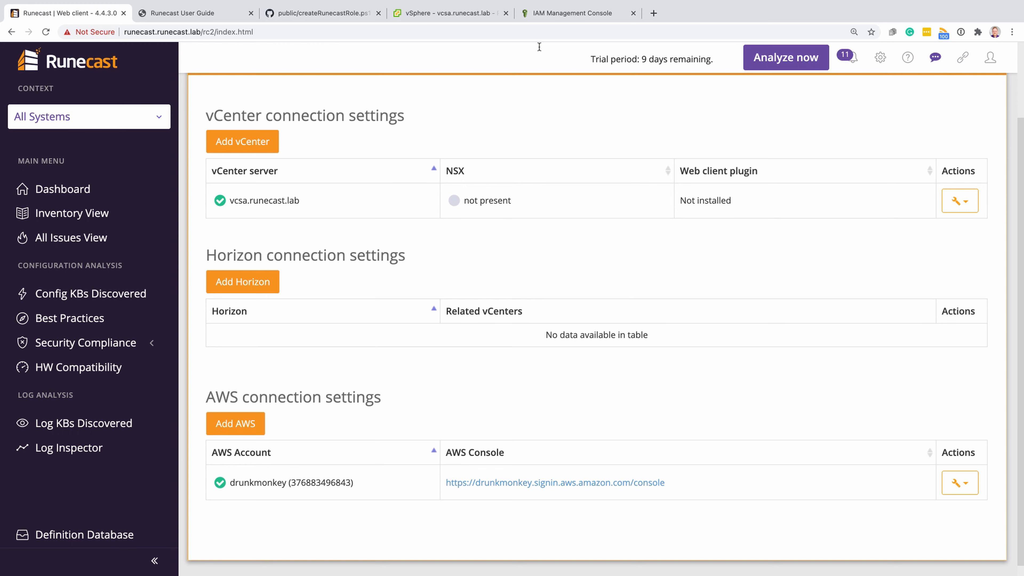
Close the completed user creation page in the AWS IAM console and return to Runecast Analyzer
click(544, 14)
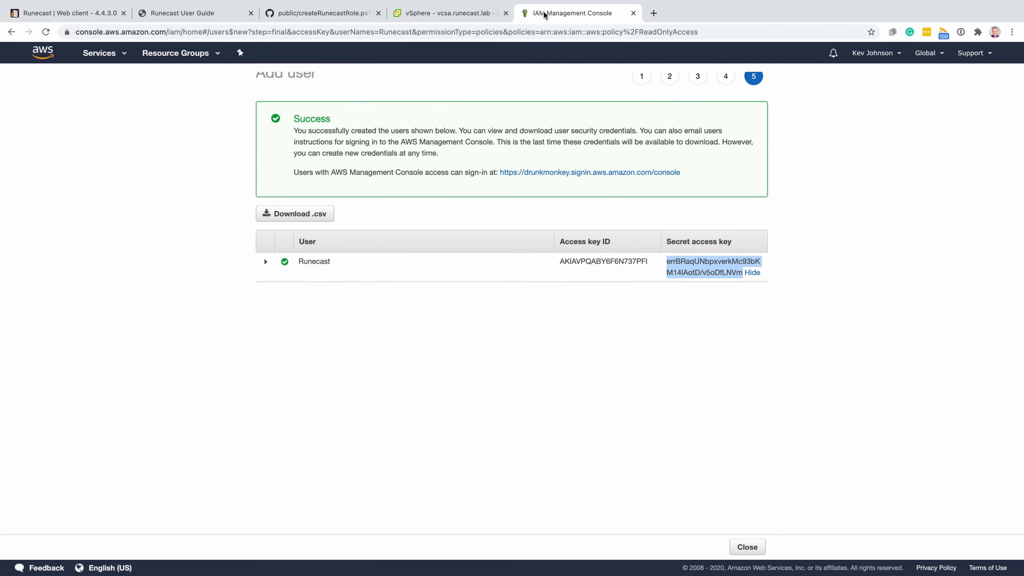
click(742, 548)
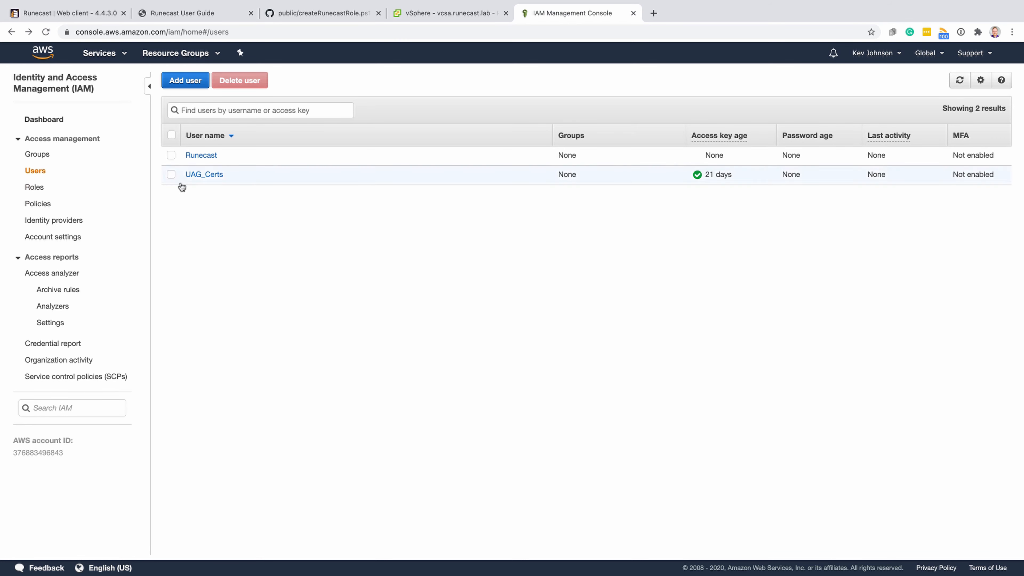
click(81, 12)
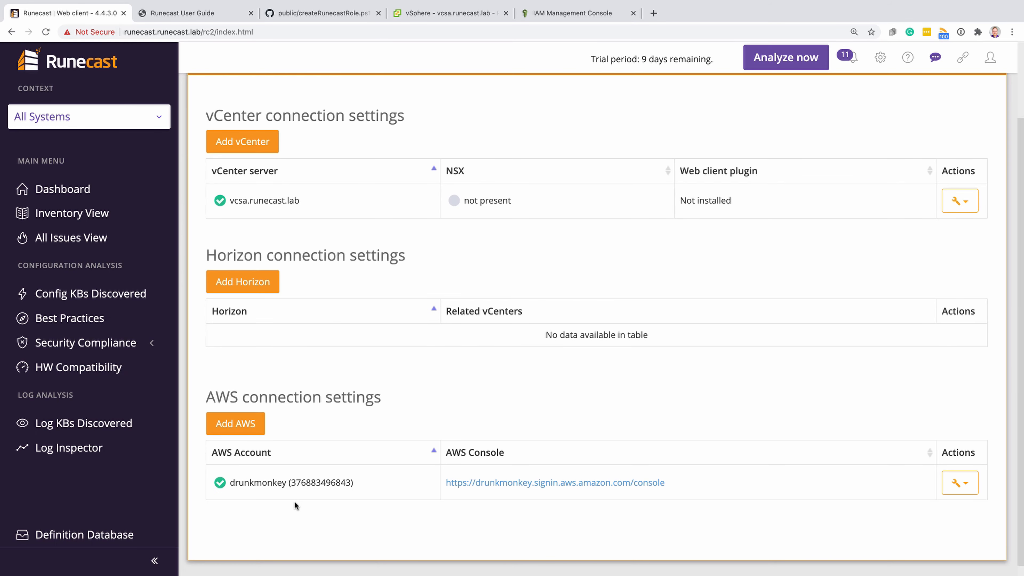
Run an analysis of only the drunkmonkey AWS system, leaving out vcsa.runecast.lab
click(784, 65)
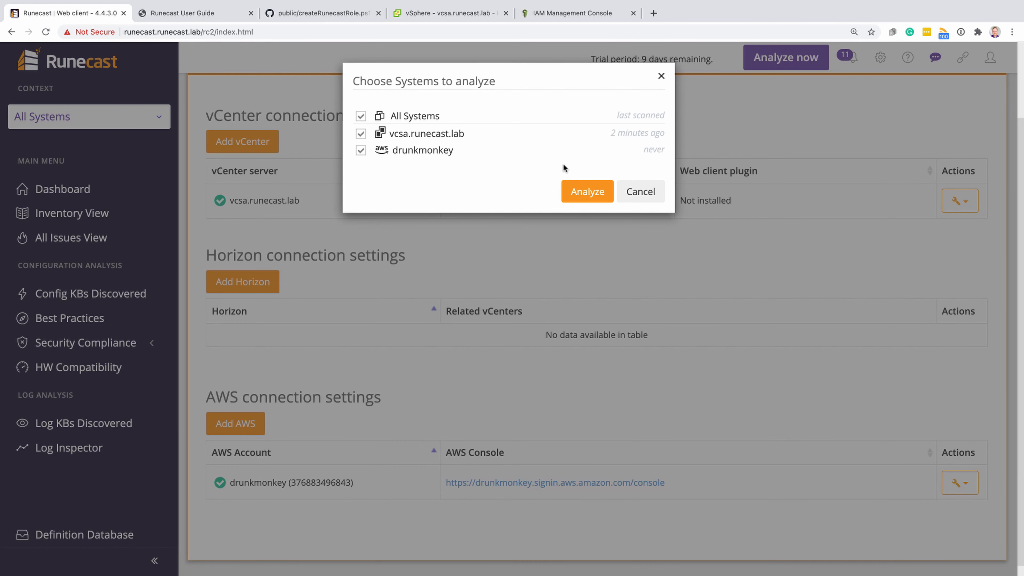
click(361, 116)
click(360, 151)
click(597, 192)
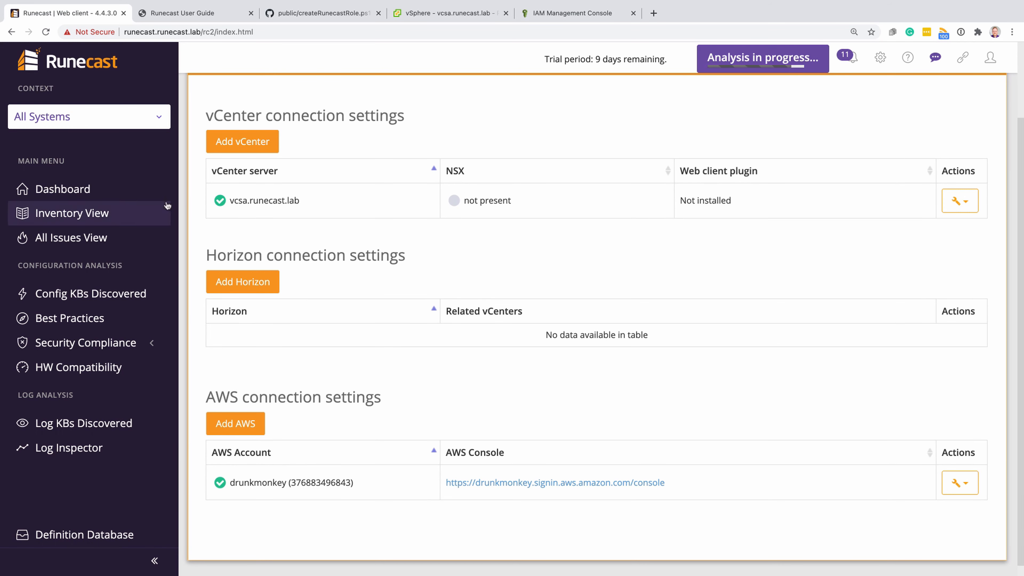
Review the main dashboard, enable log collection from it, and try to configure syslog on all vcsa.runecast.lab hosts
click(96, 189)
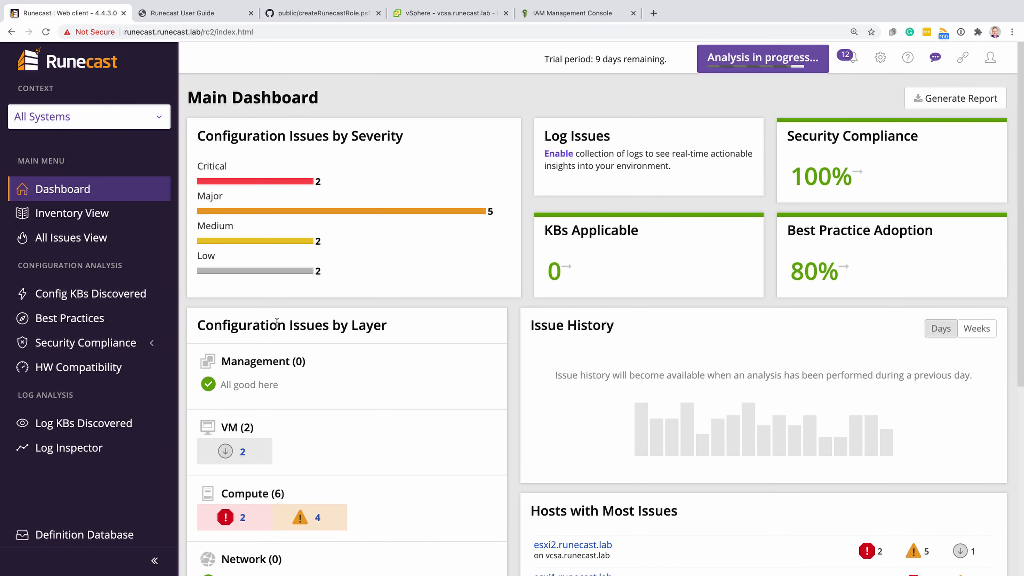
scroll(394, 421, down, 5)
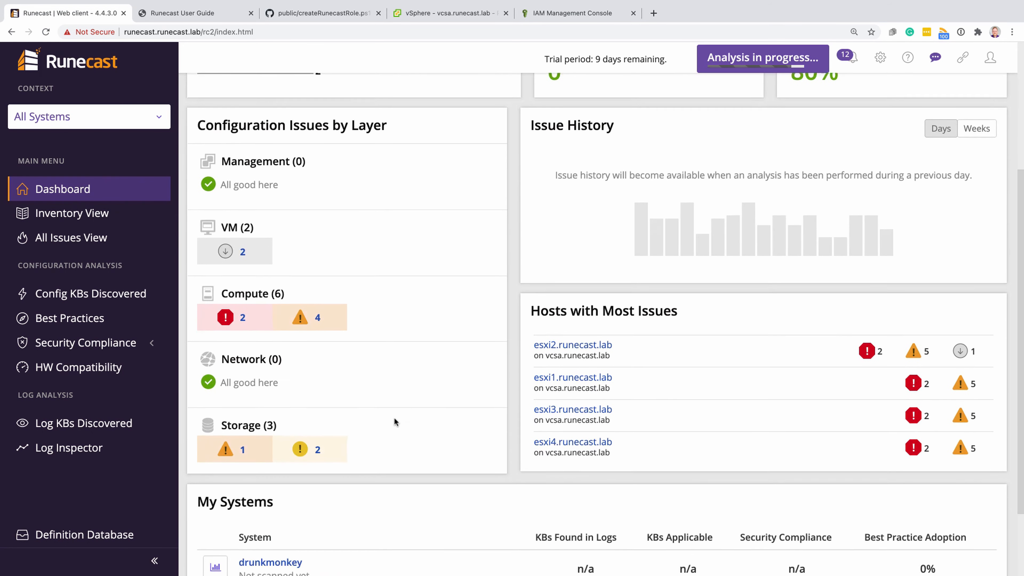
scroll(395, 420, up, 5)
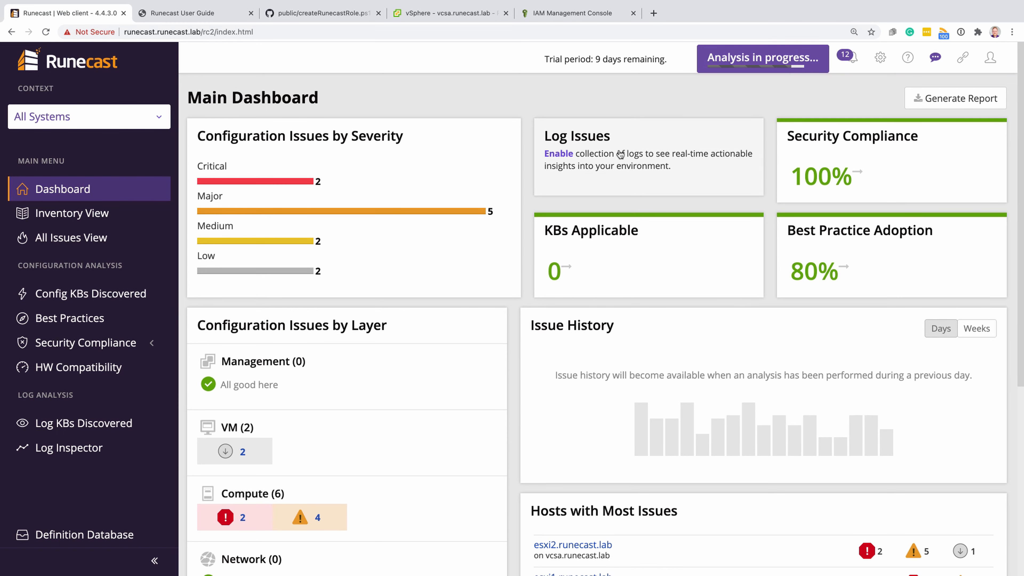
click(559, 155)
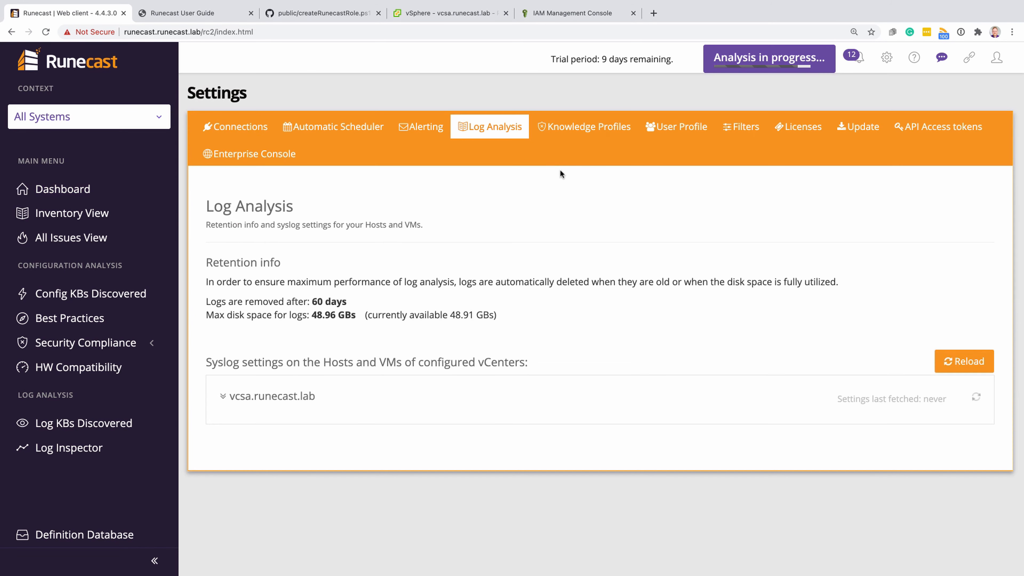
click(238, 397)
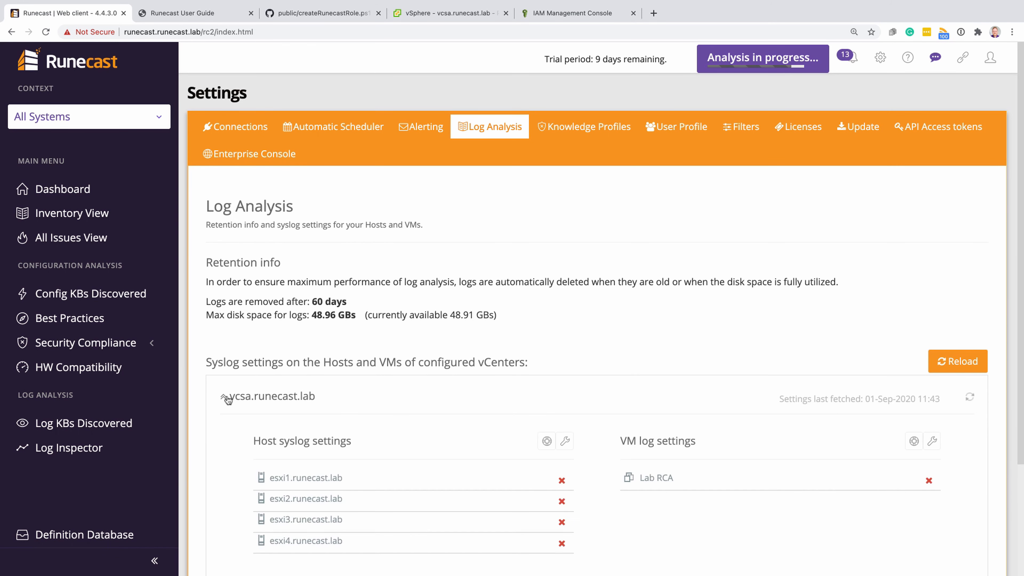
click(565, 441)
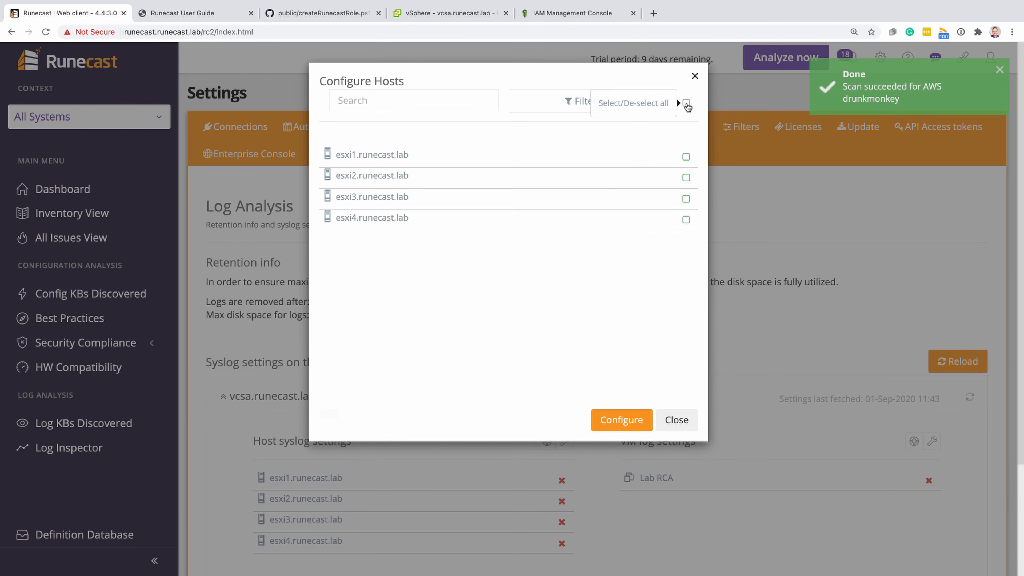
click(685, 102)
click(618, 417)
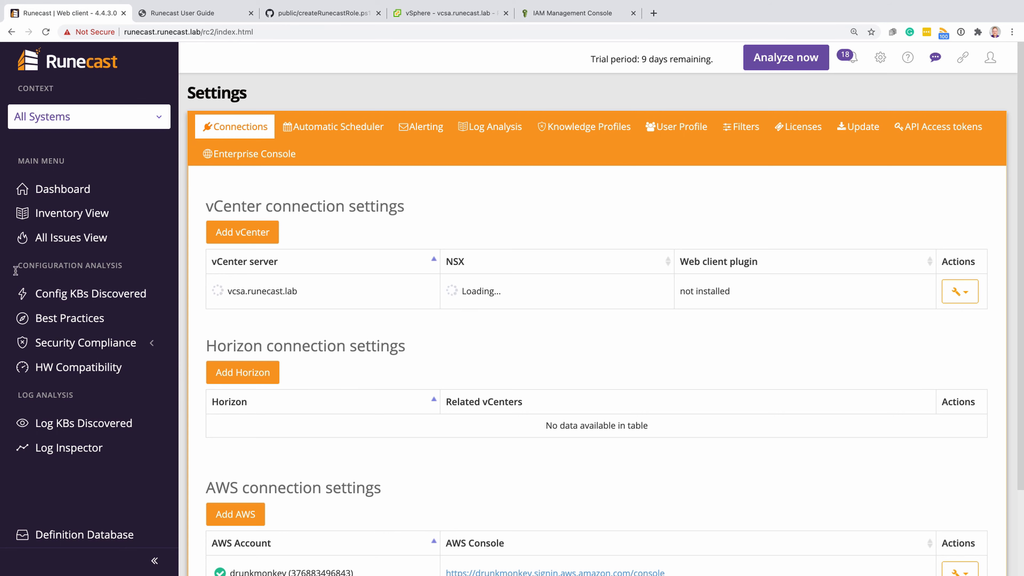
Configure all four ESXi hosts of vcsa.runecast.lab to send syslog to the Runecast Analyzer appliance, and confirm the changes
click(463, 130)
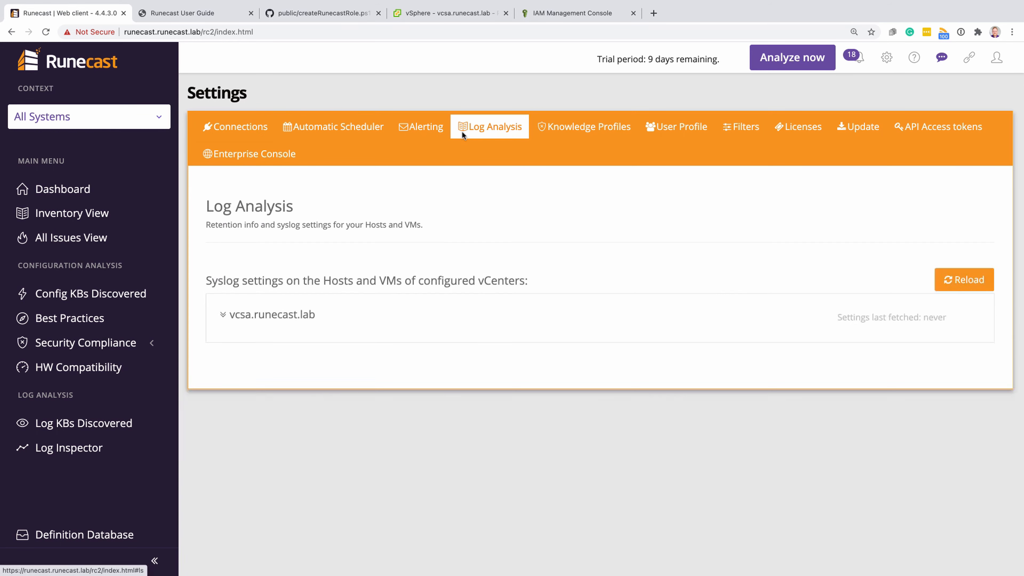
click(329, 392)
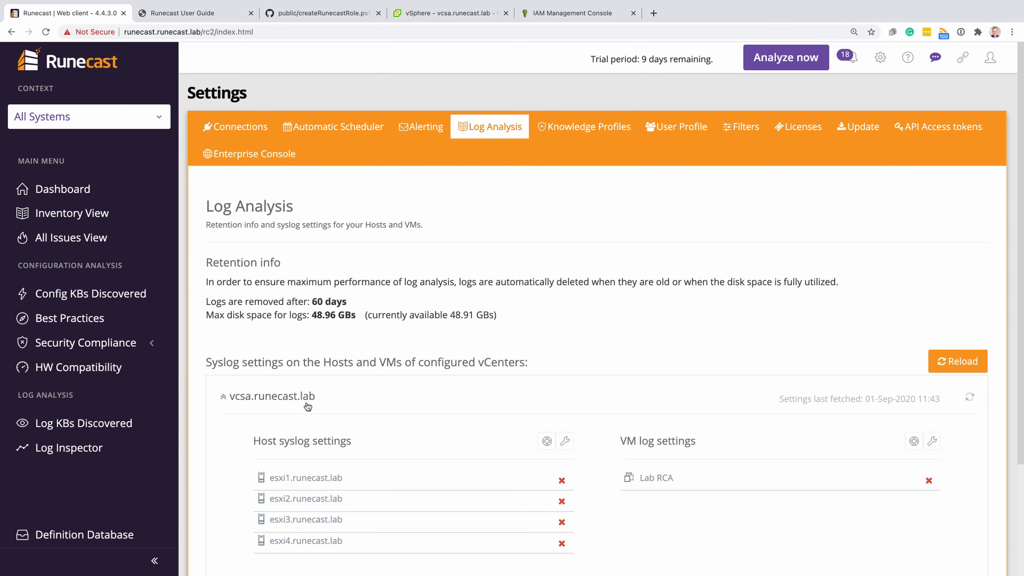
click(565, 442)
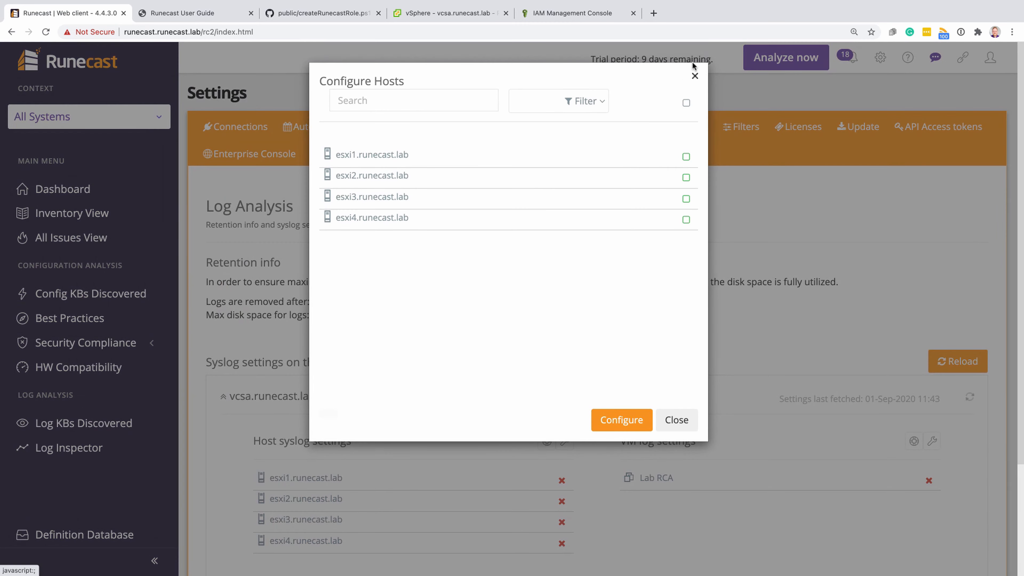
click(685, 103)
click(614, 417)
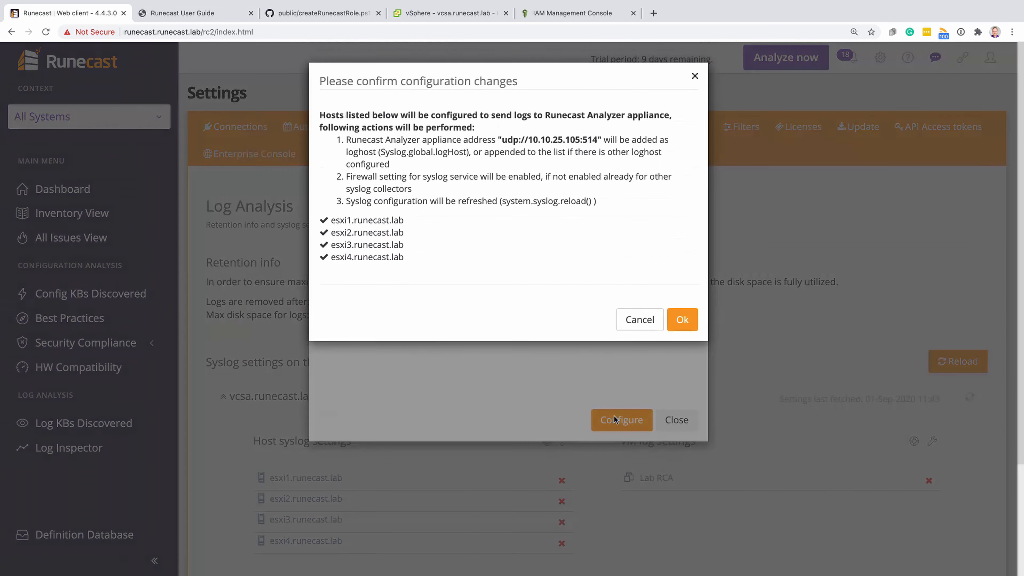
click(681, 318)
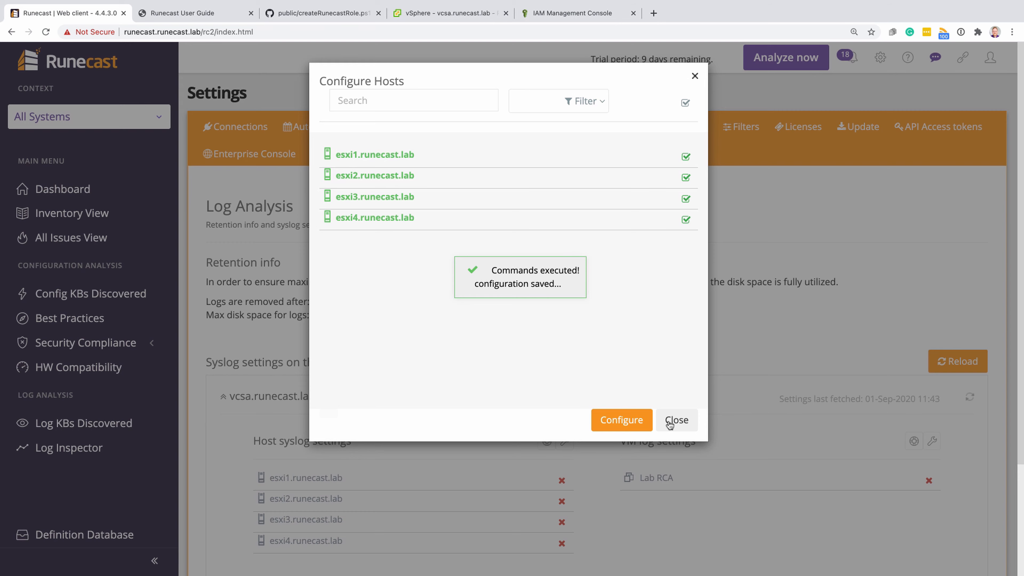
click(670, 422)
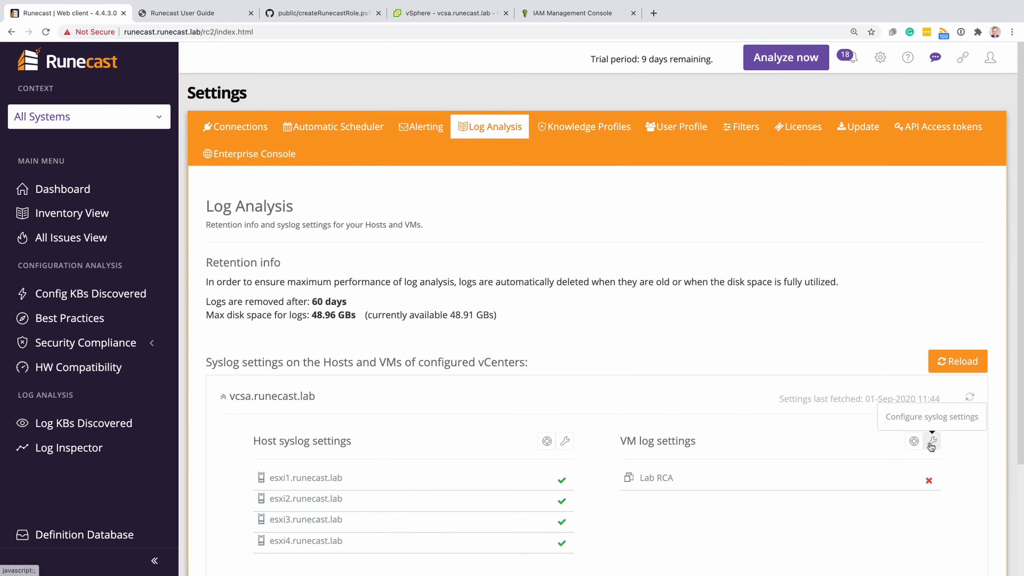
Configure the VM log settings for the Lab RCA virtual machine on vcsa.runecast.lab
click(931, 441)
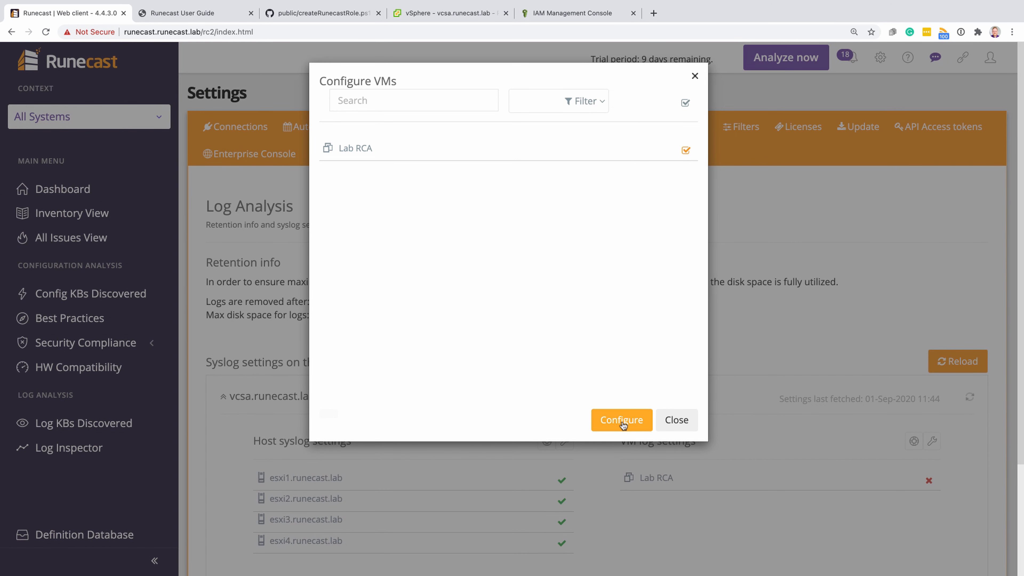
click(621, 422)
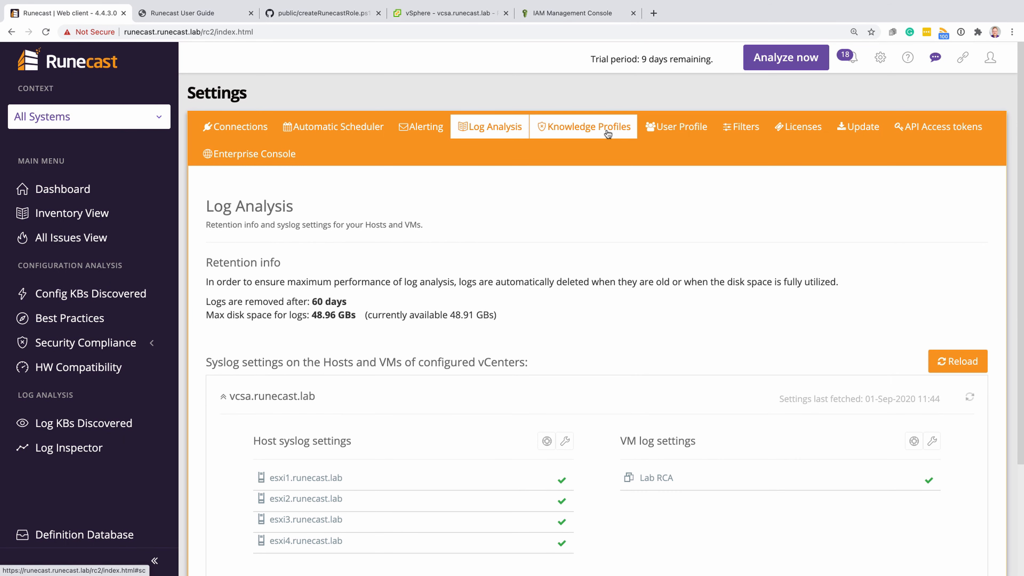
Enable the PCI DSS v3.2.1, HIPAA, CIS CSC and NIST security compliance profiles and save the selection
click(607, 129)
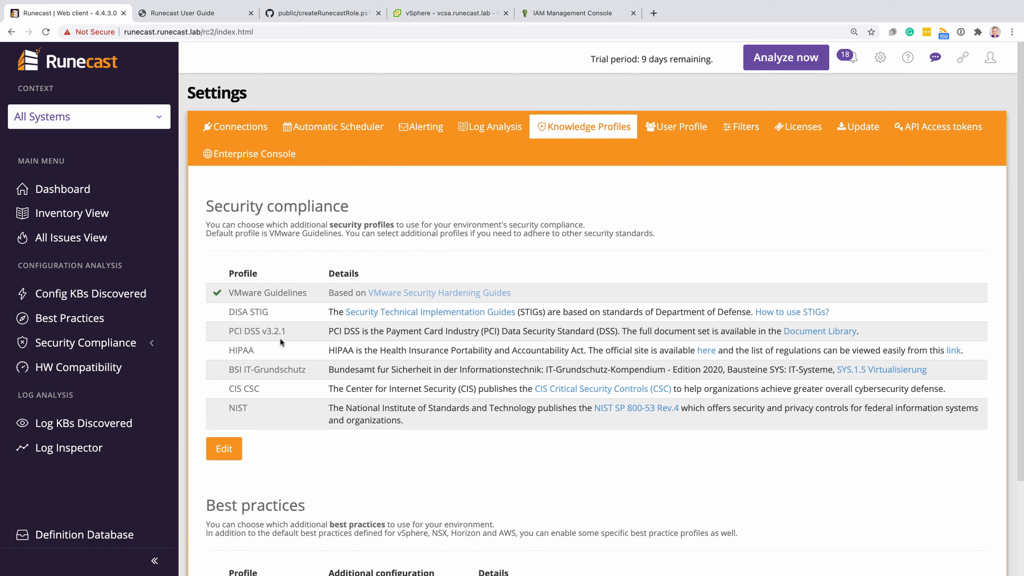
scroll(250, 440, down, 2)
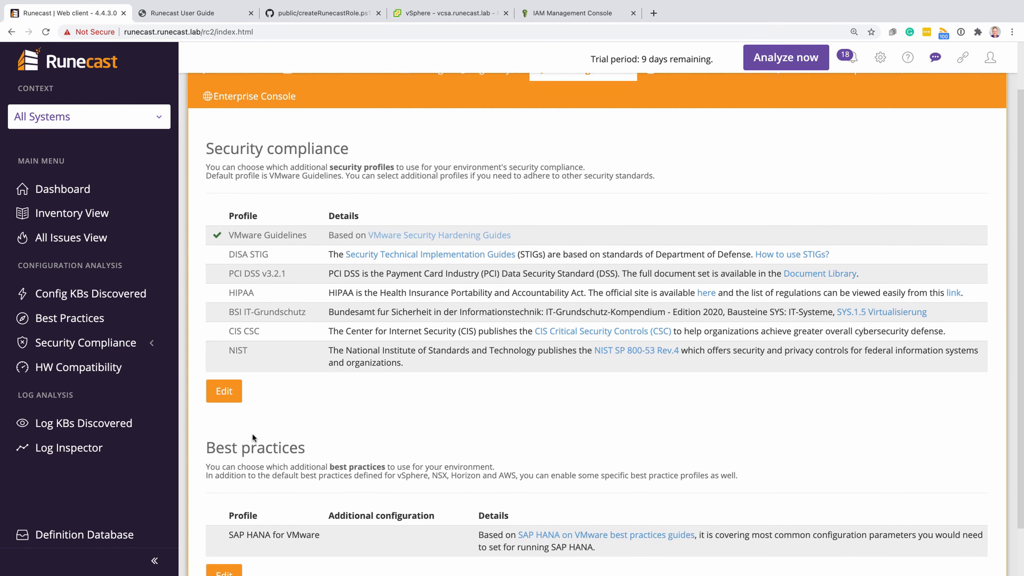
click(230, 393)
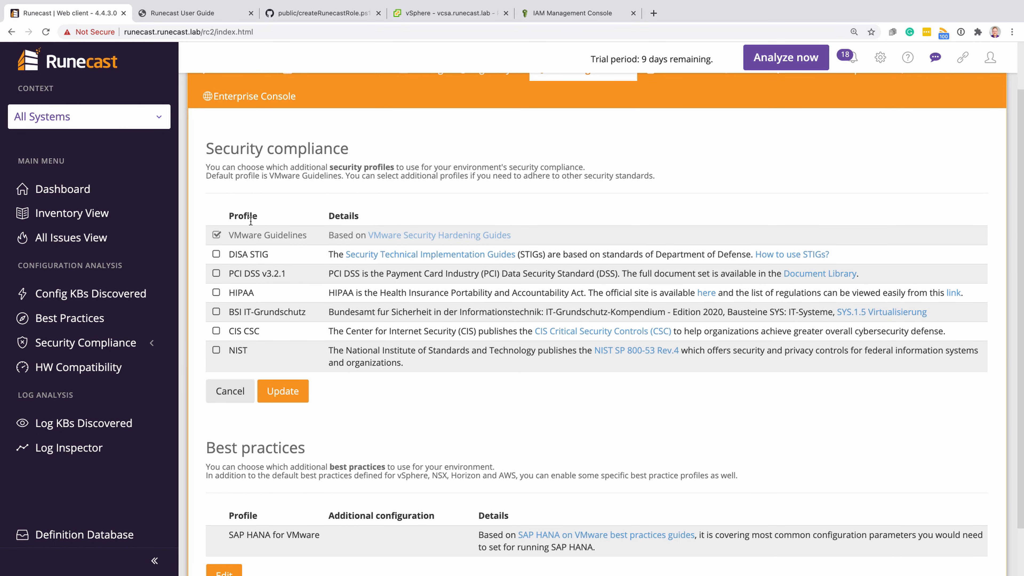
click(216, 273)
click(216, 292)
click(282, 394)
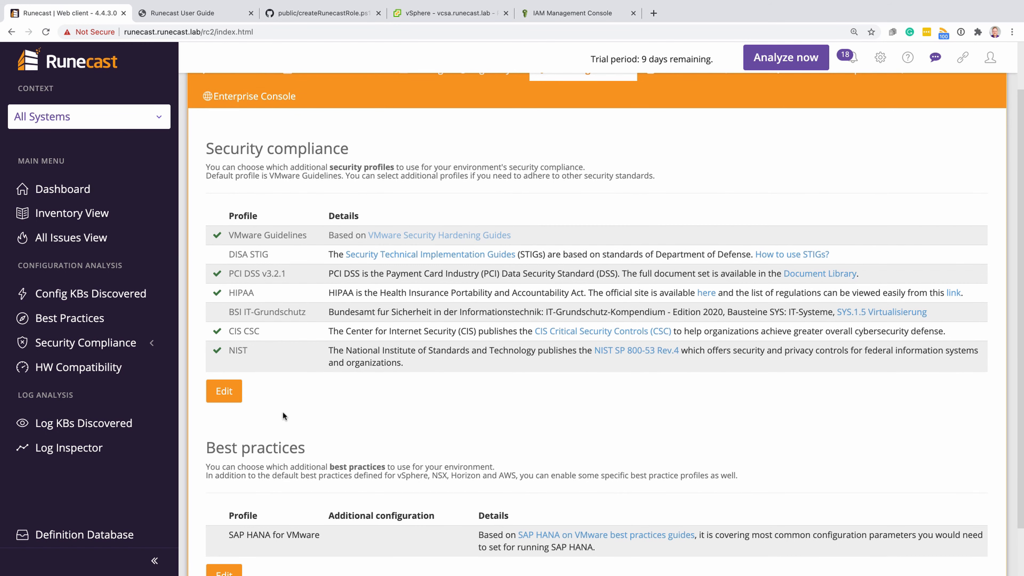
scroll(281, 413, down, 3)
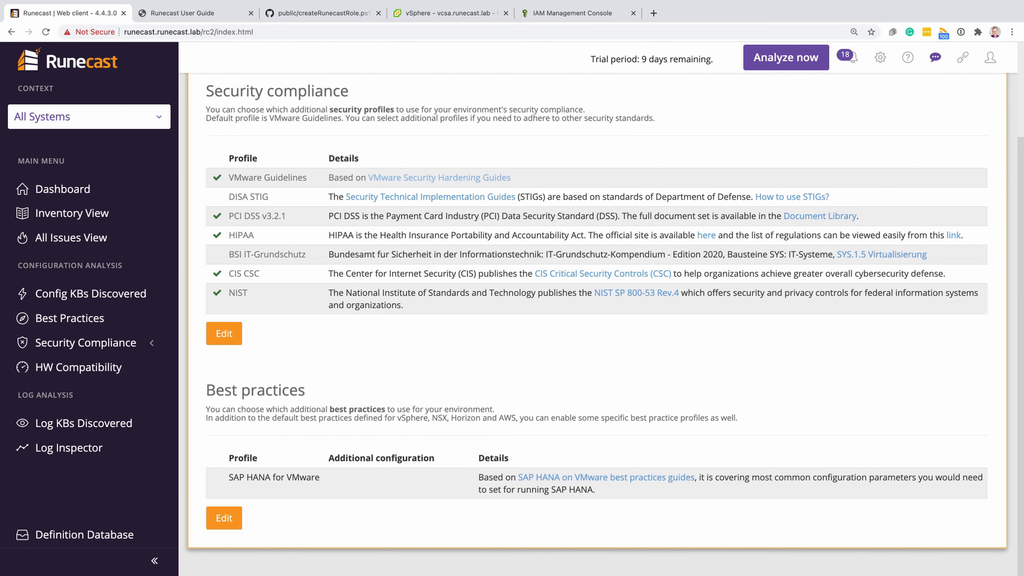
scroll(594, 372, up, 3)
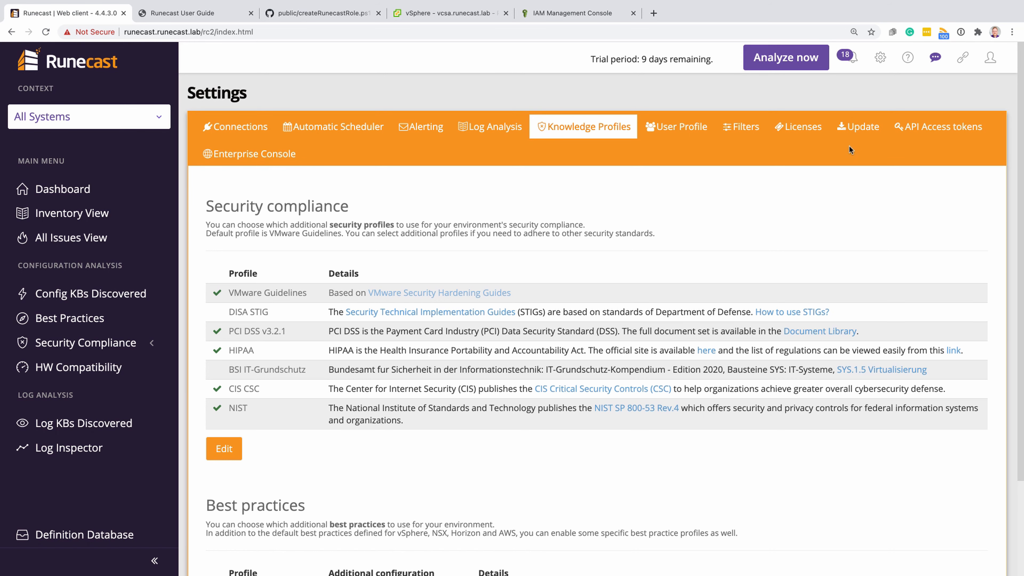
Check the update status of Runecast Analyzer and its knowledge definitions in the Update Center
click(860, 129)
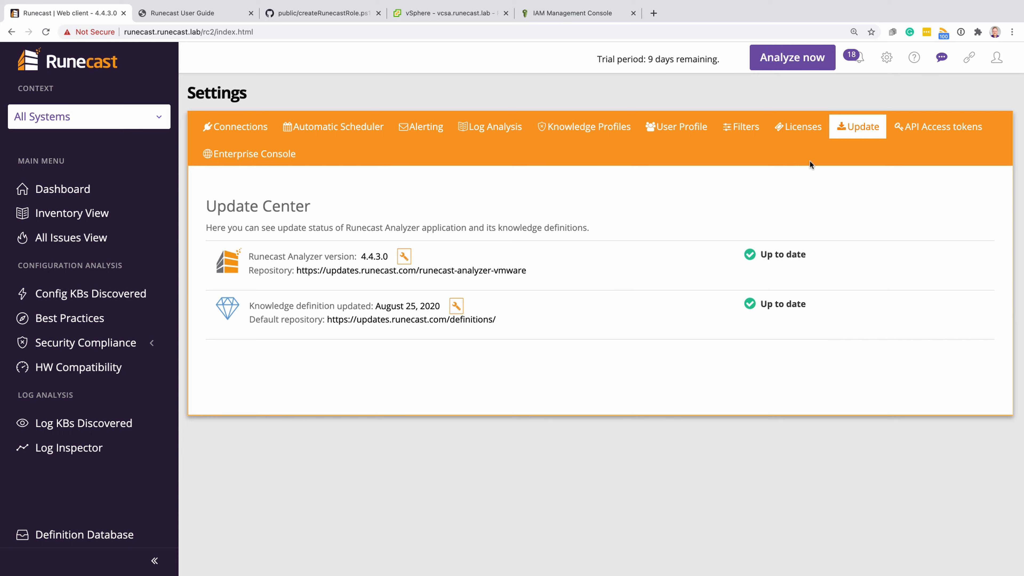
click(794, 133)
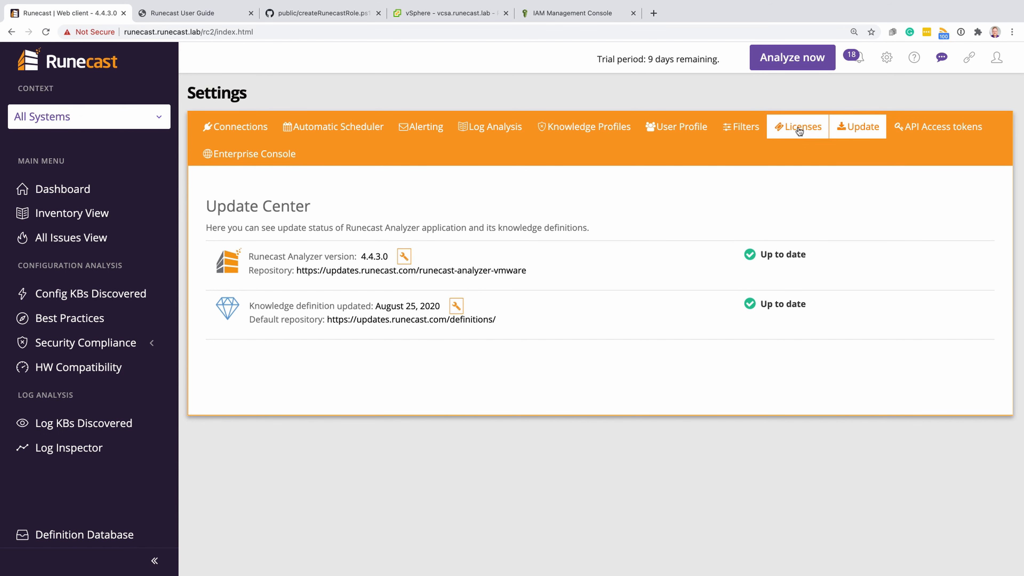
Open the Runecast customer portal at portal.runecast.com in a new browser tab
click(654, 13)
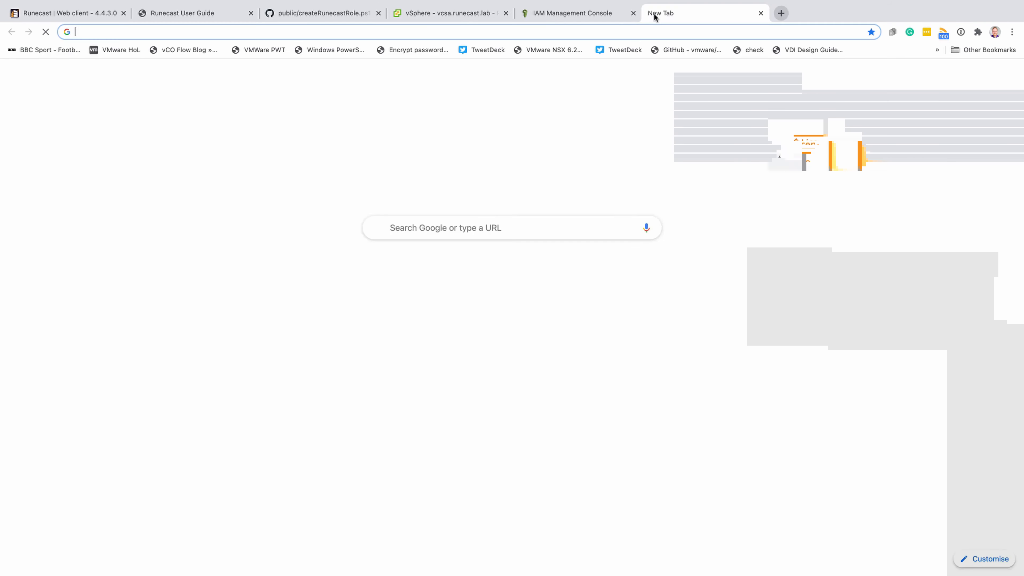
text(portal.r)
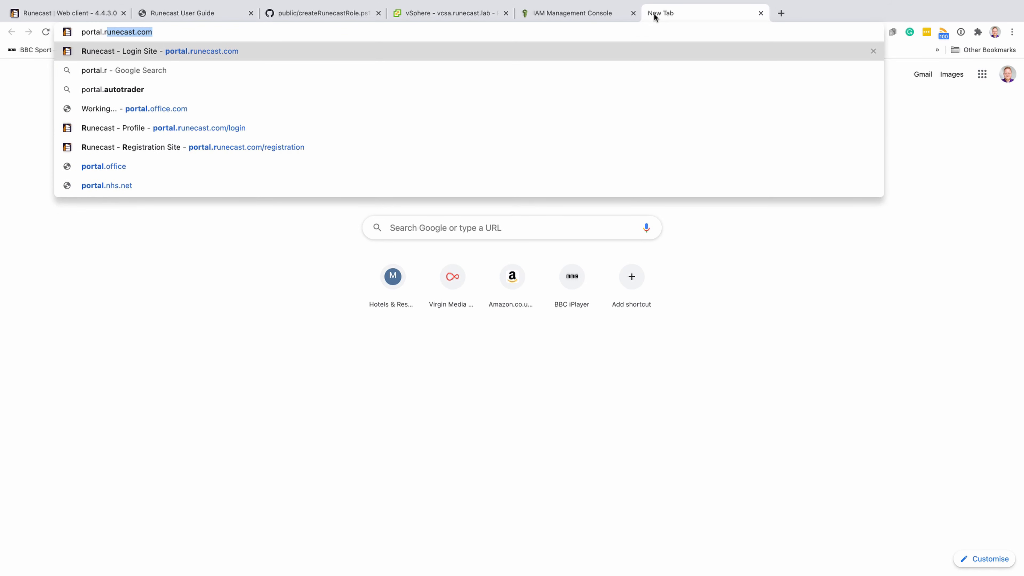
text(unecast.com)
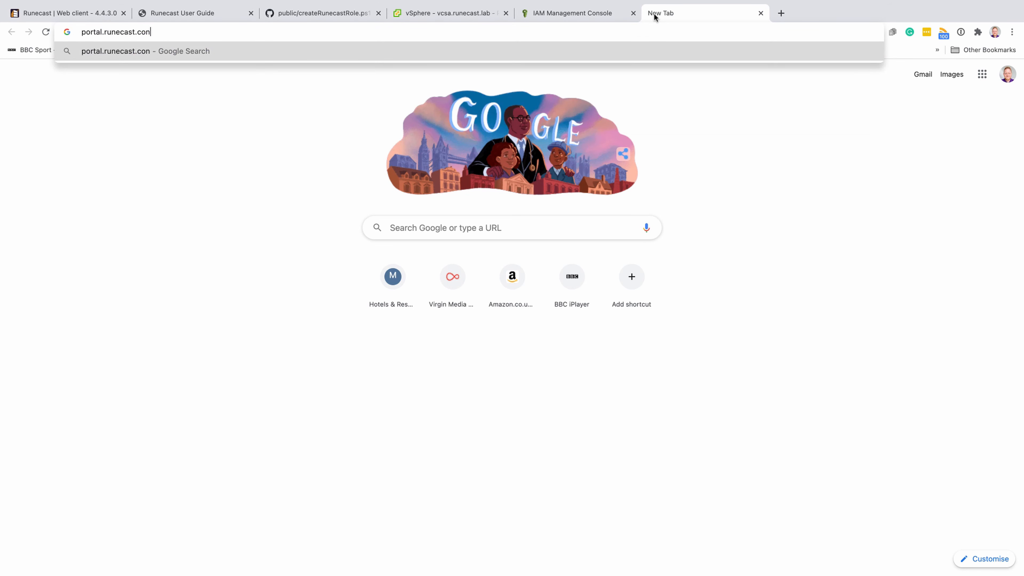
key(Return)
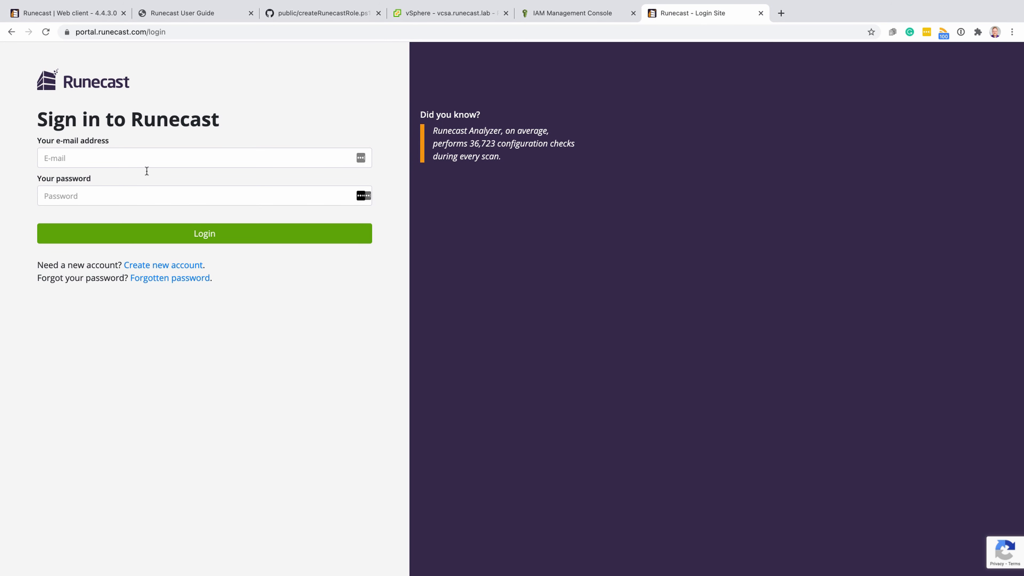
Sign in to the portal with the saved account e-mail and password, and download the NFR license file
click(150, 160)
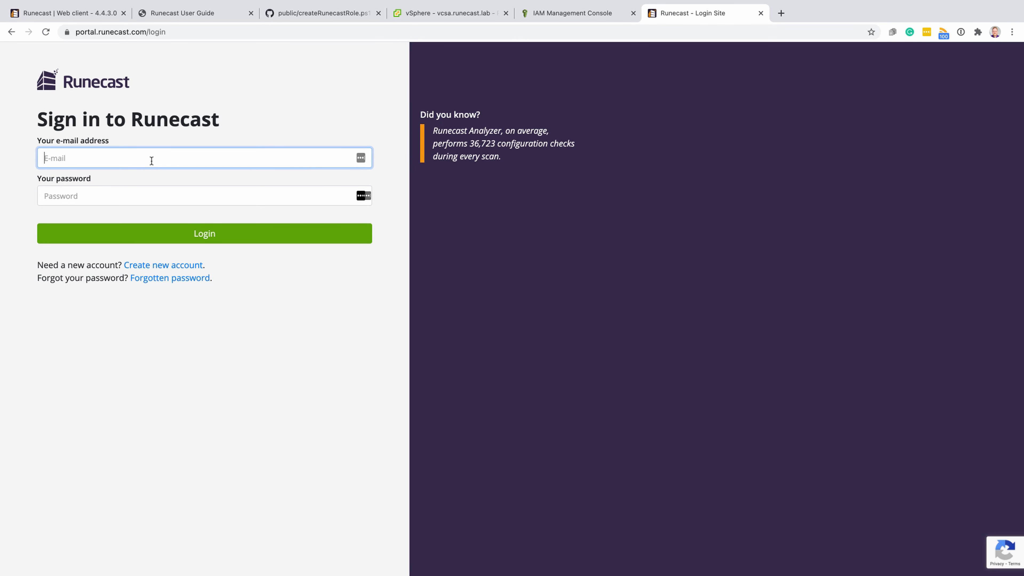
click(961, 32)
click(993, 121)
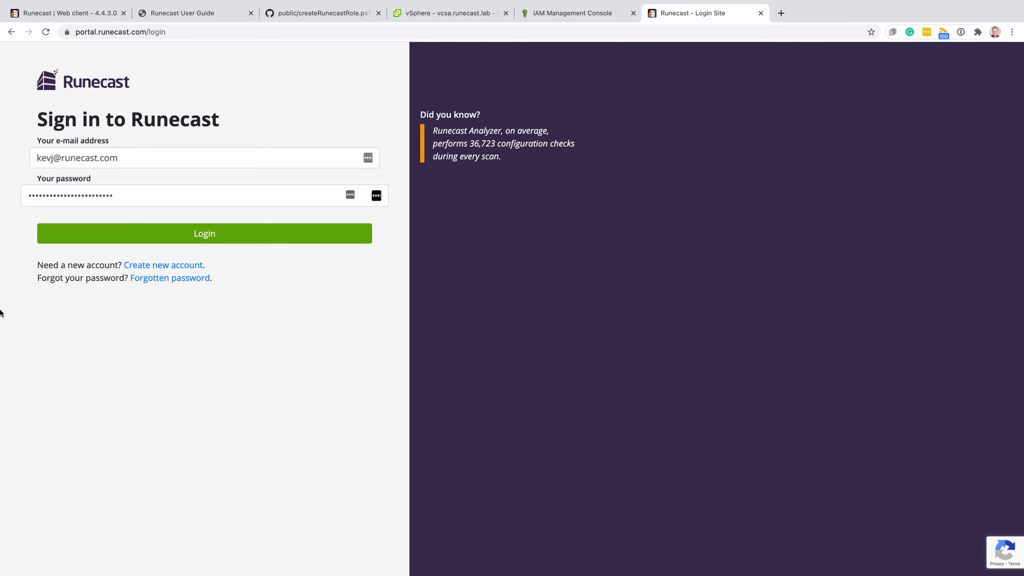
click(144, 239)
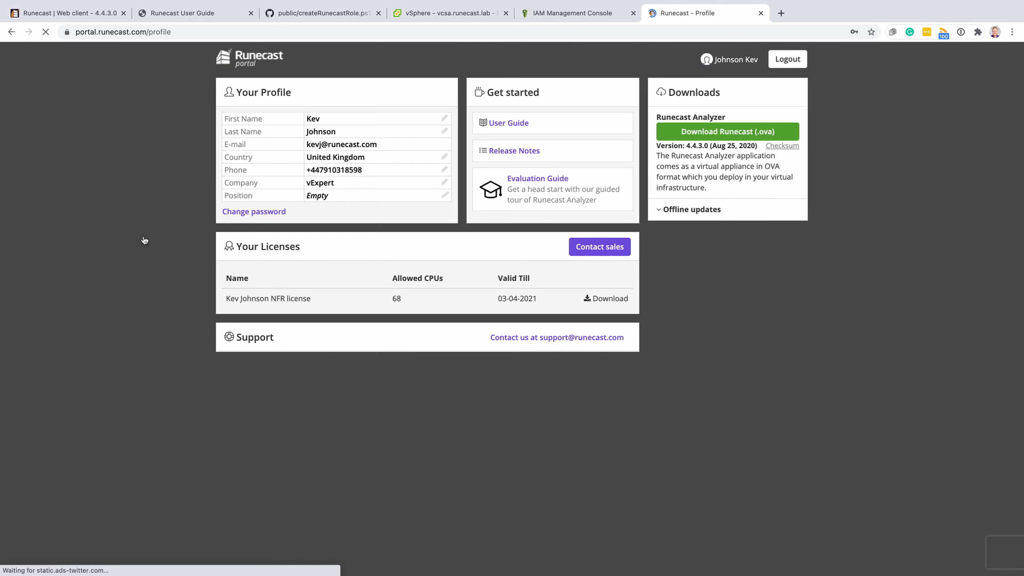
click(617, 302)
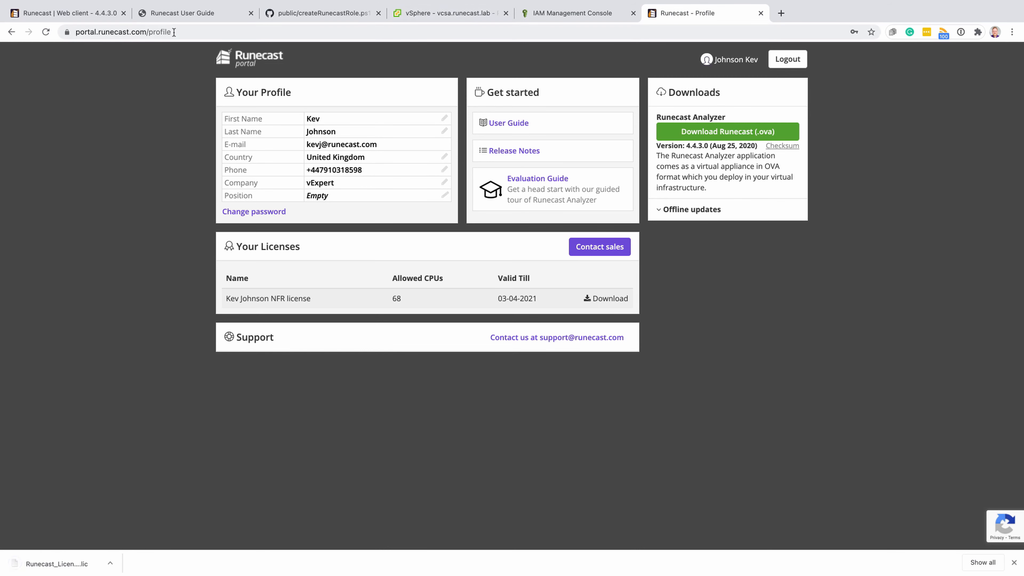
Return to Runecast Analyzer's license settings and choose Runecast_License_03-04-2020 (1).lic from Downloads as the new license file
click(78, 14)
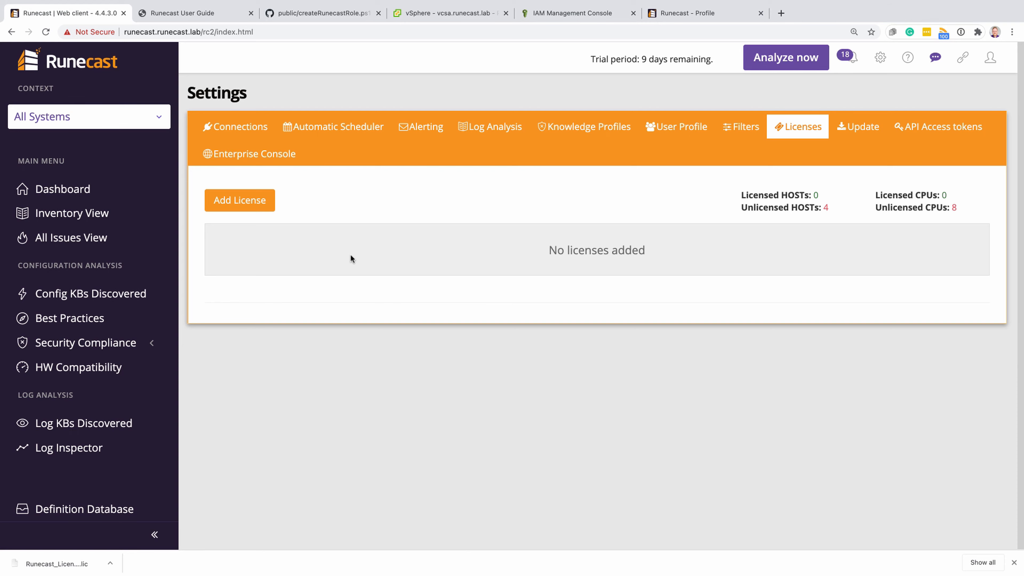
click(240, 200)
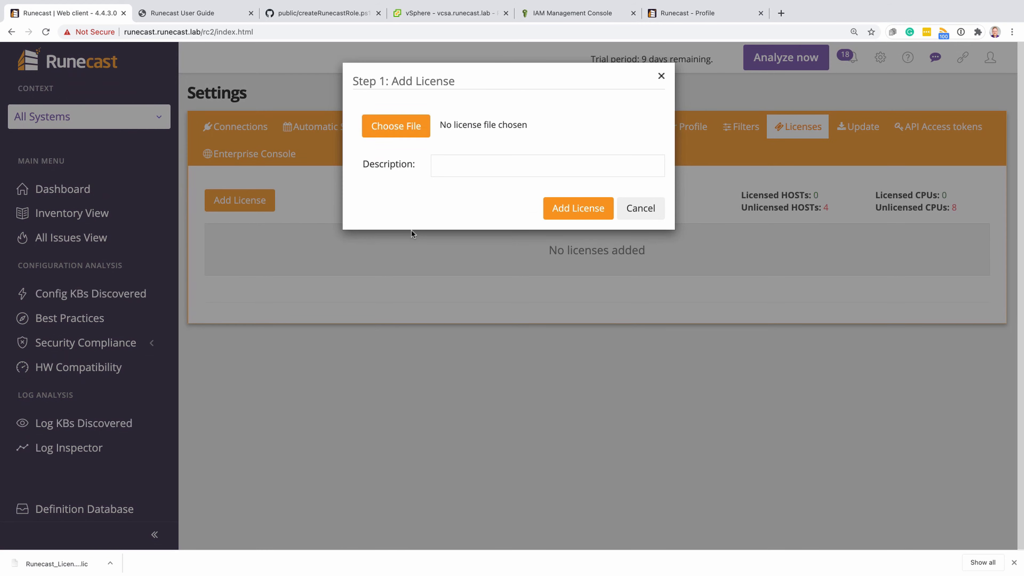
click(398, 125)
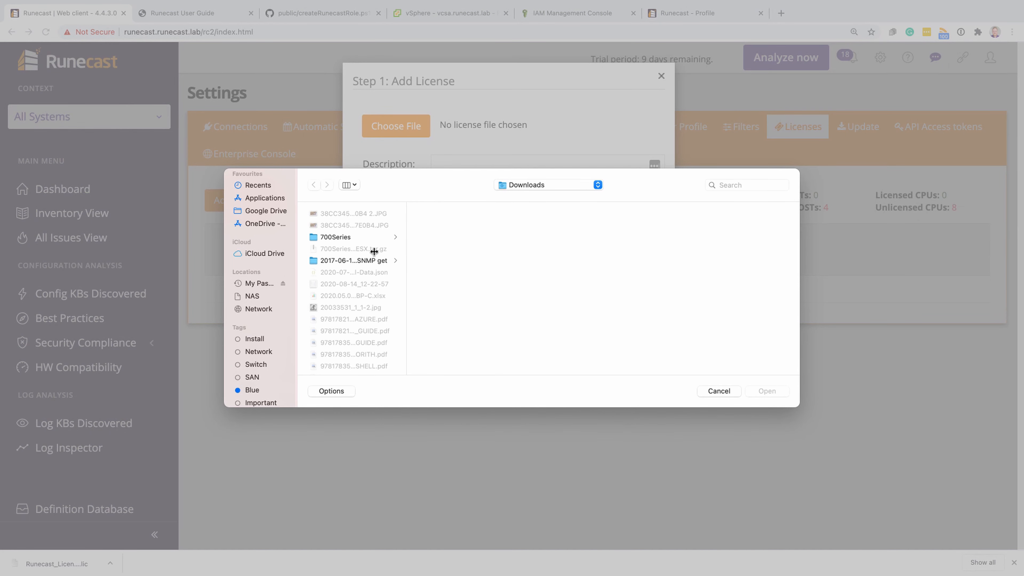
scroll(328, 328, down, 15)
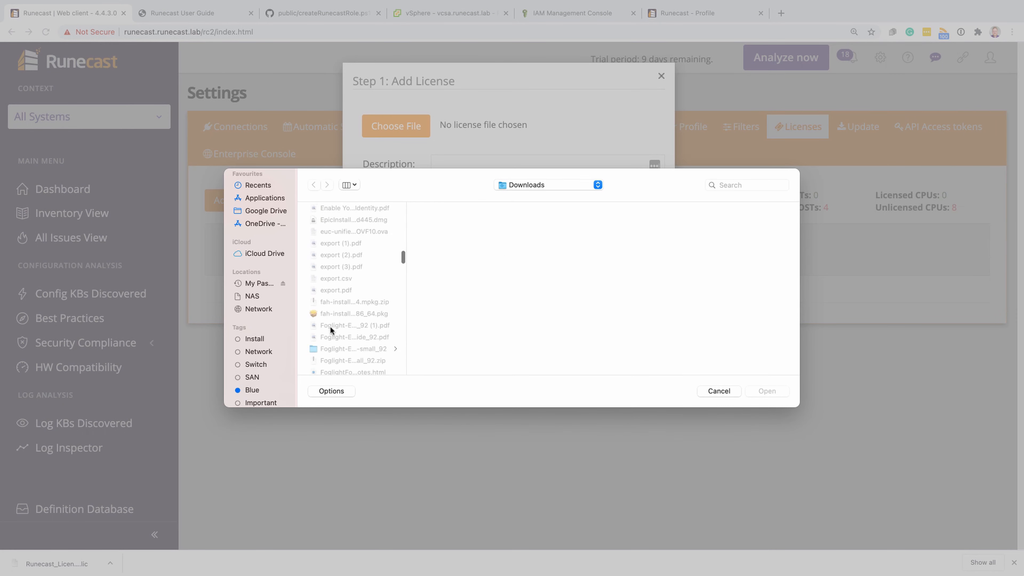
scroll(329, 328, up, 5)
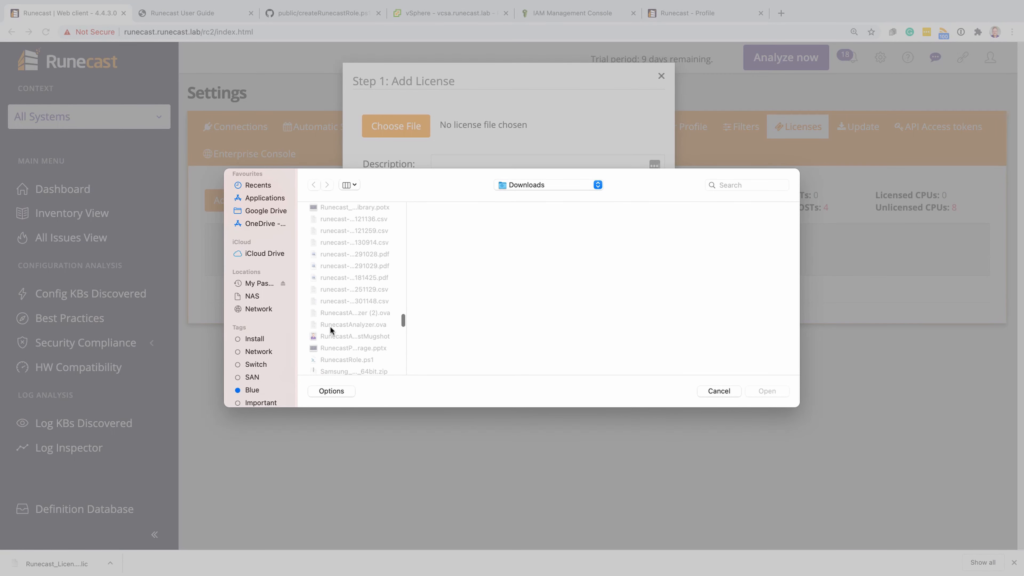
scroll(330, 329, up, 2)
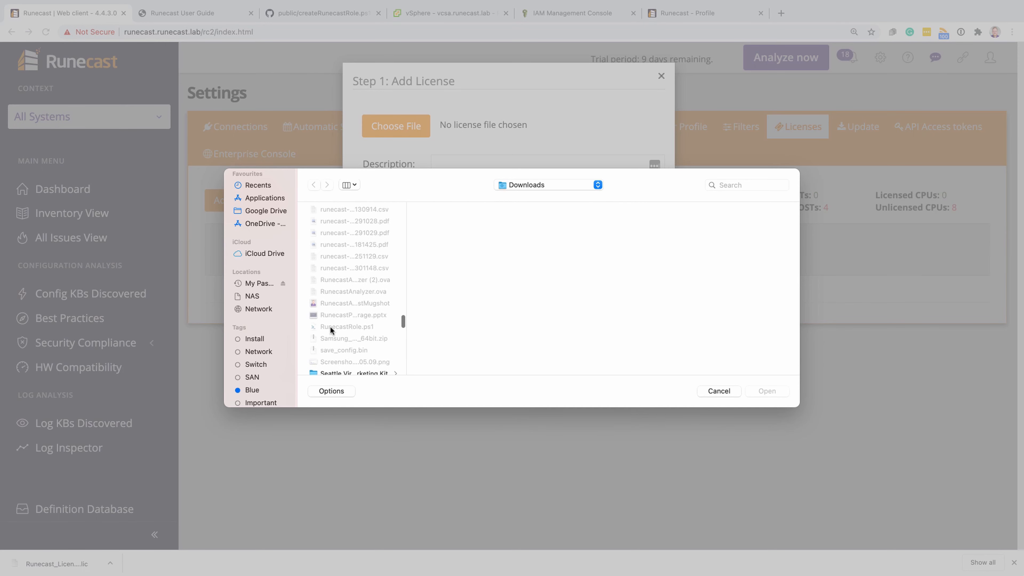
scroll(330, 329, up, 2)
scroll(330, 326, up, 5)
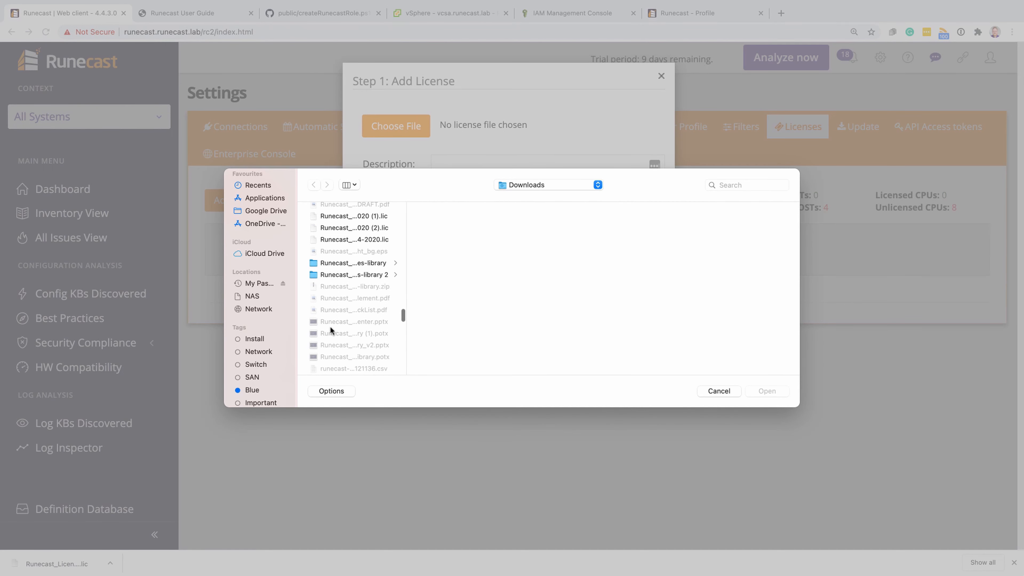
click(357, 263)
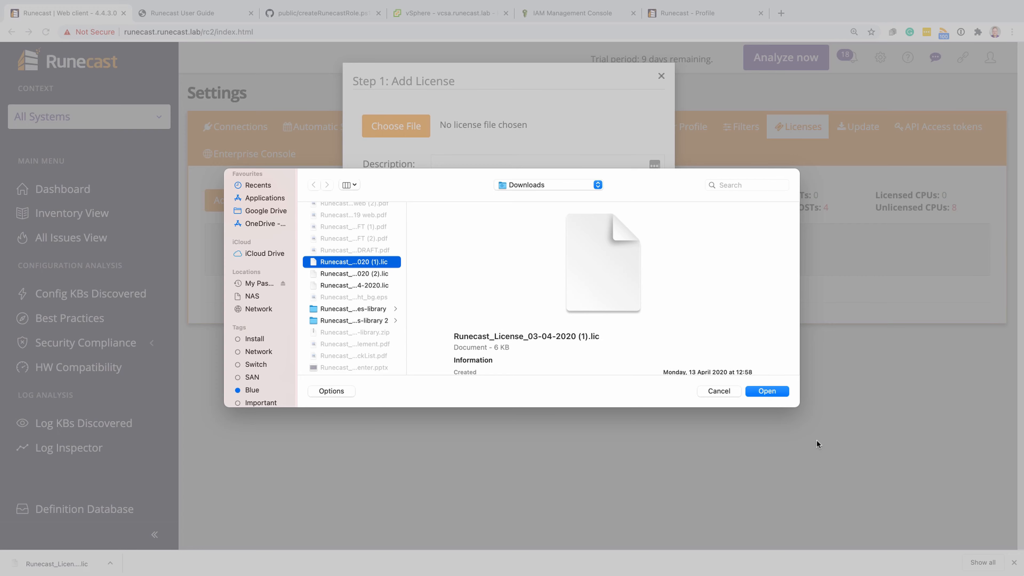
click(769, 391)
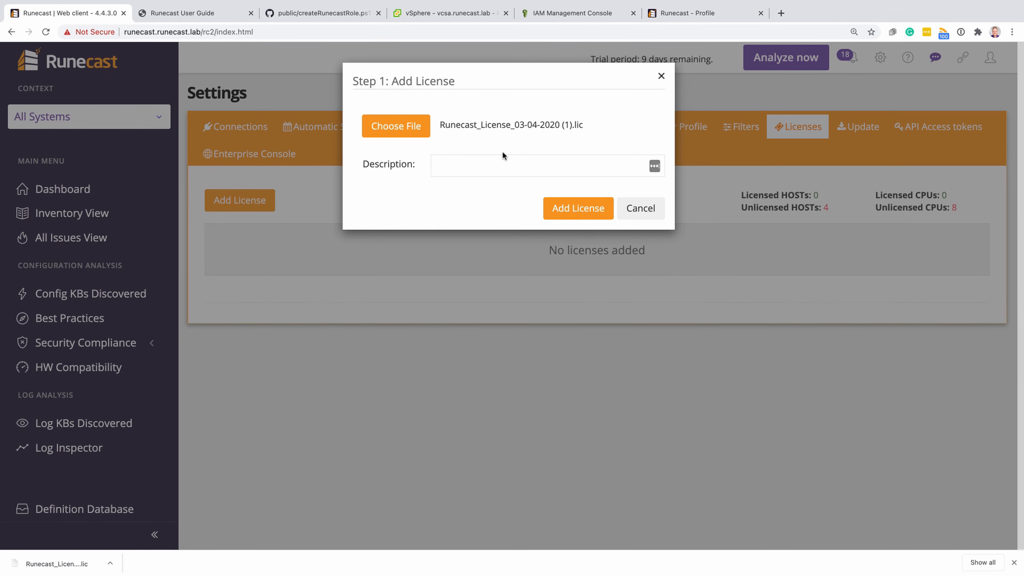
Describe the license as "Runecast Lab" and add it
click(501, 166)
text(Run)
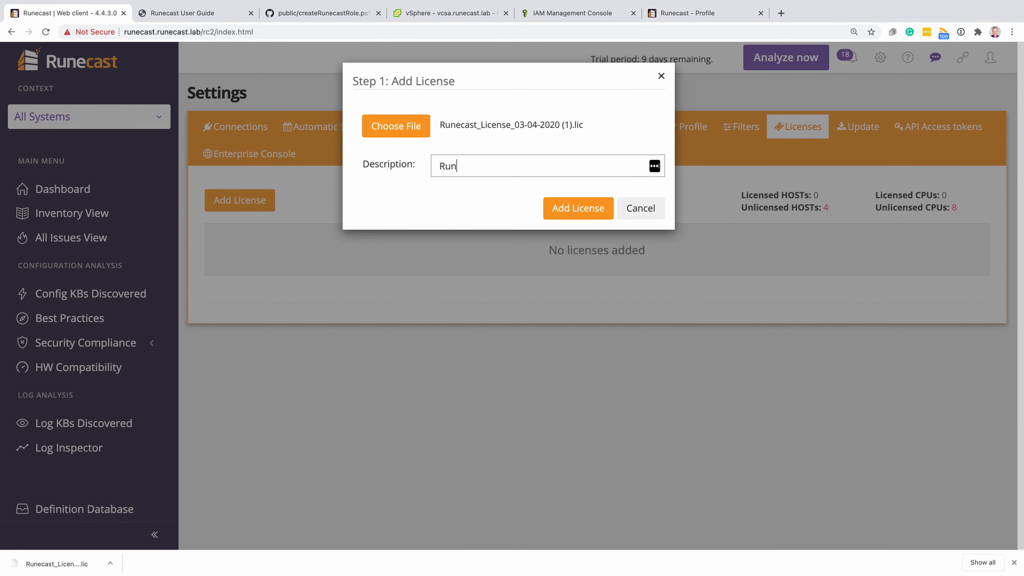
text(ecast Lab)
click(587, 206)
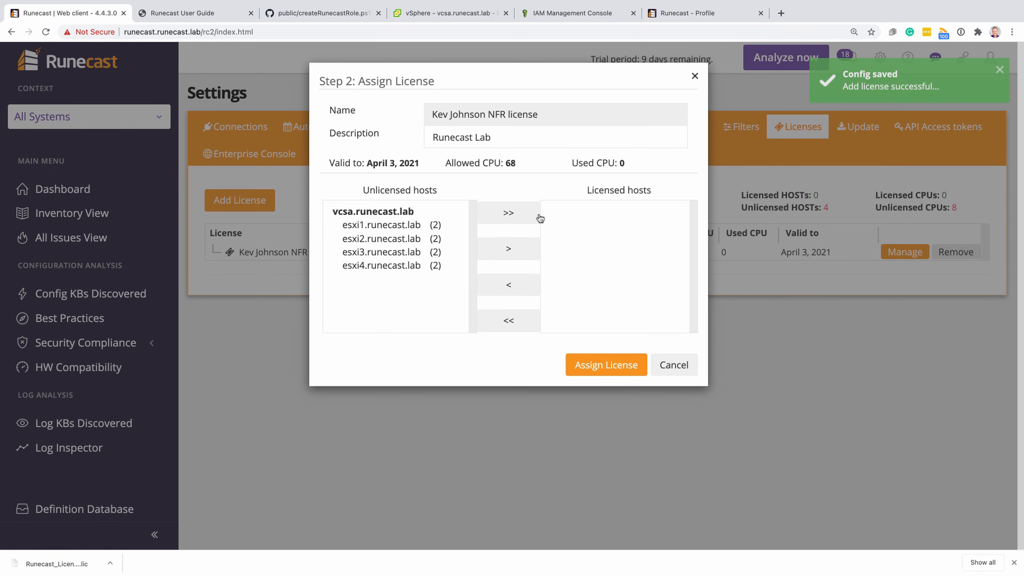
Assign the license to all four ESXi hosts of vcsa.runecast.lab and expand the license entry down to its hosts
click(509, 214)
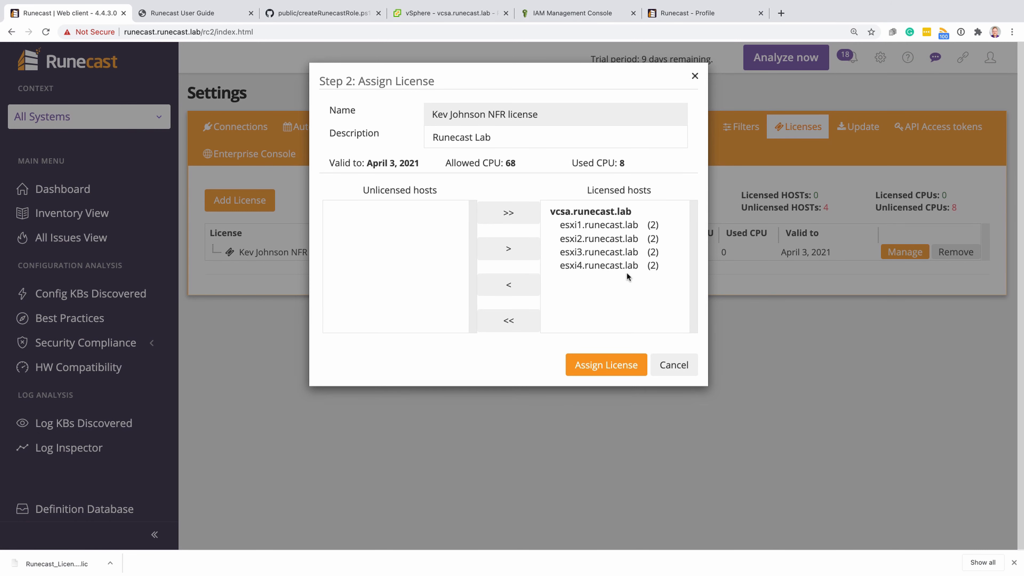
click(606, 365)
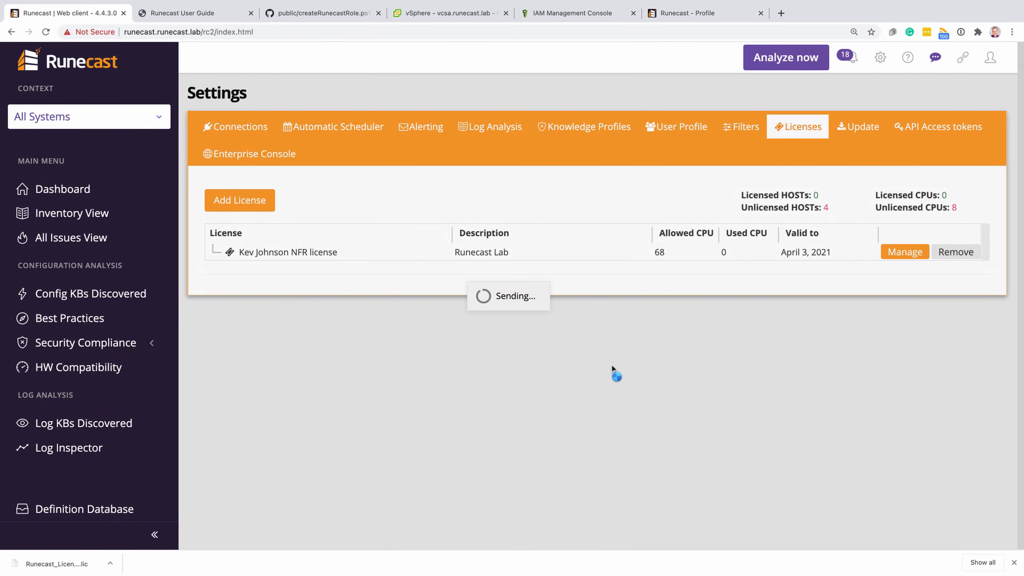
click(213, 253)
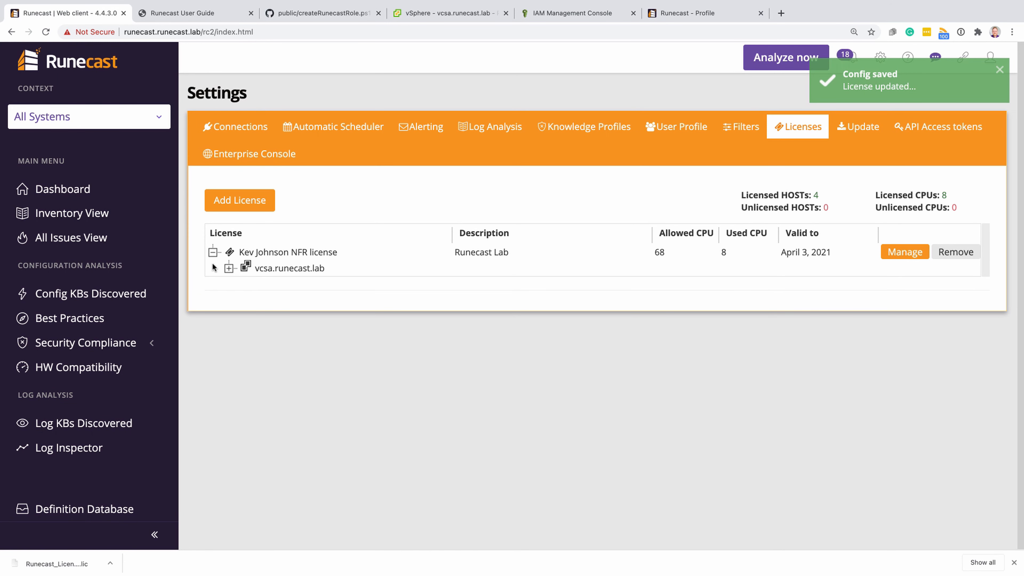
click(228, 268)
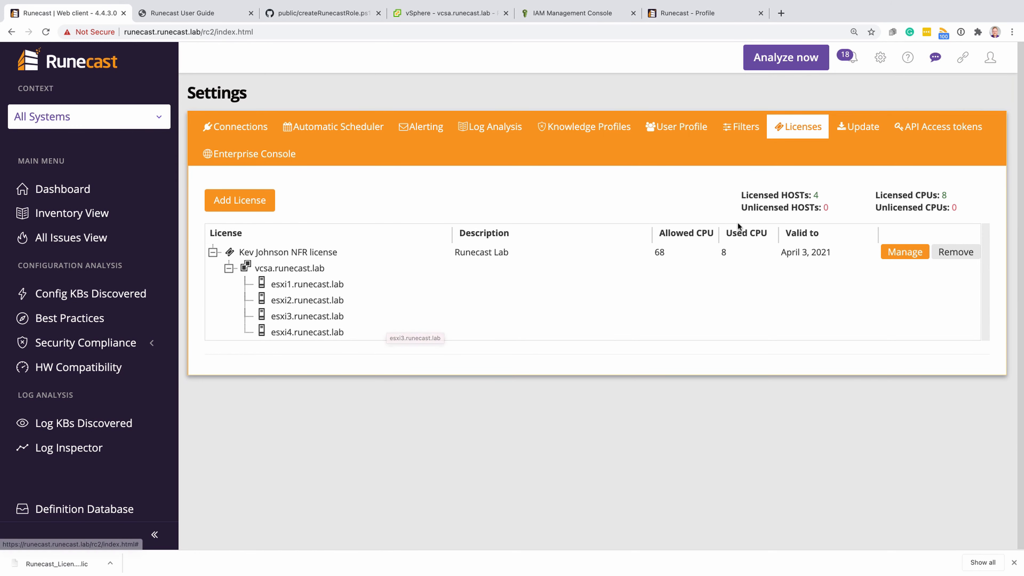
Examine the main dashboard and the analysis details of vcsa.runecast.lab under My Systems
click(61, 196)
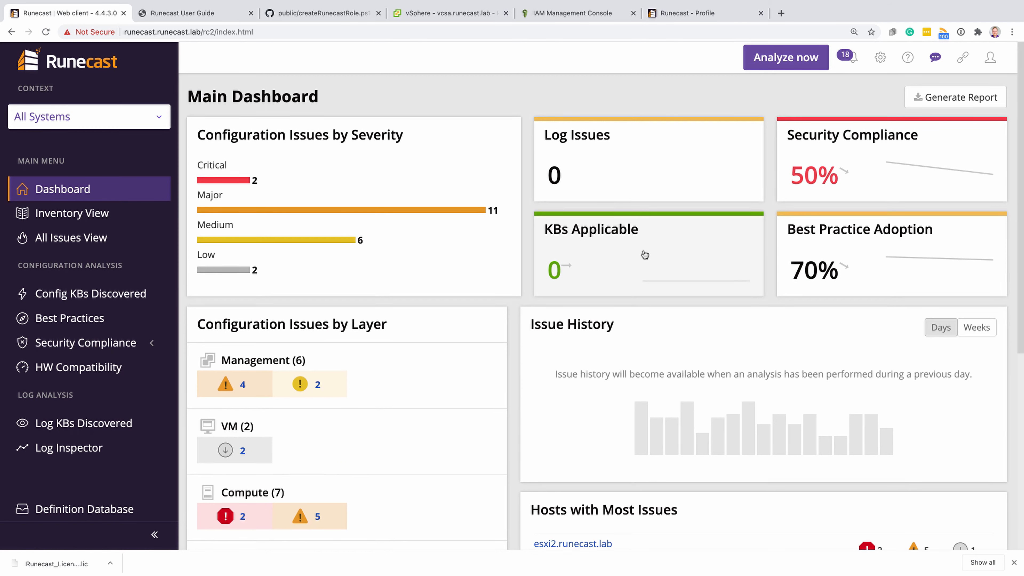
scroll(644, 255, down, 8)
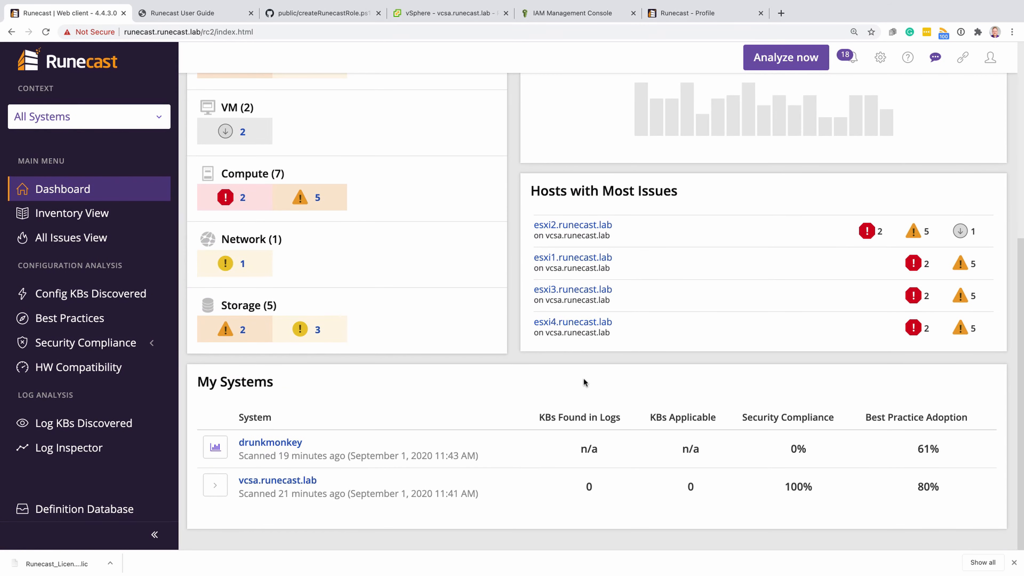
click(204, 490)
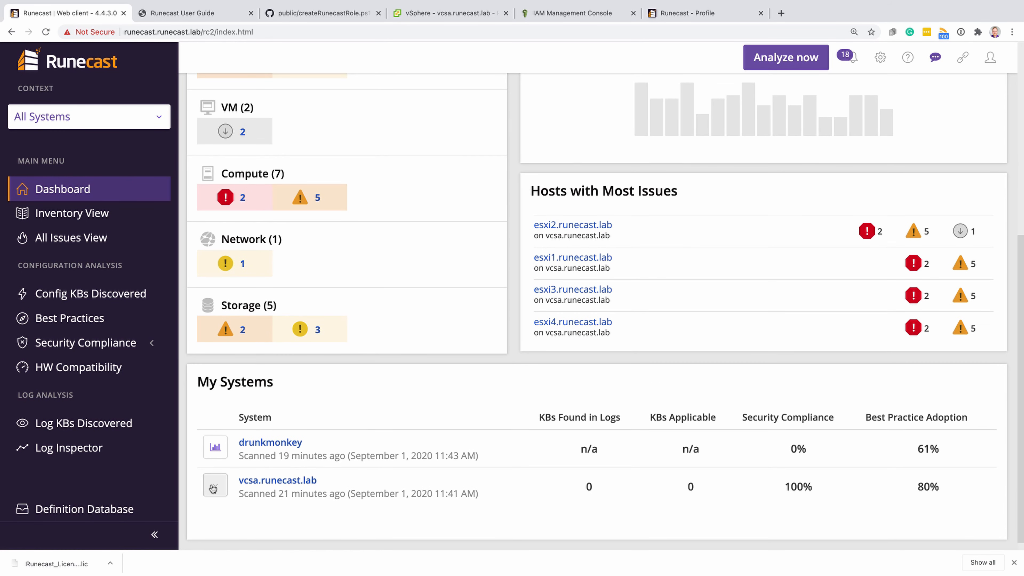
scroll(334, 422, down, 3)
scroll(335, 422, down, 4)
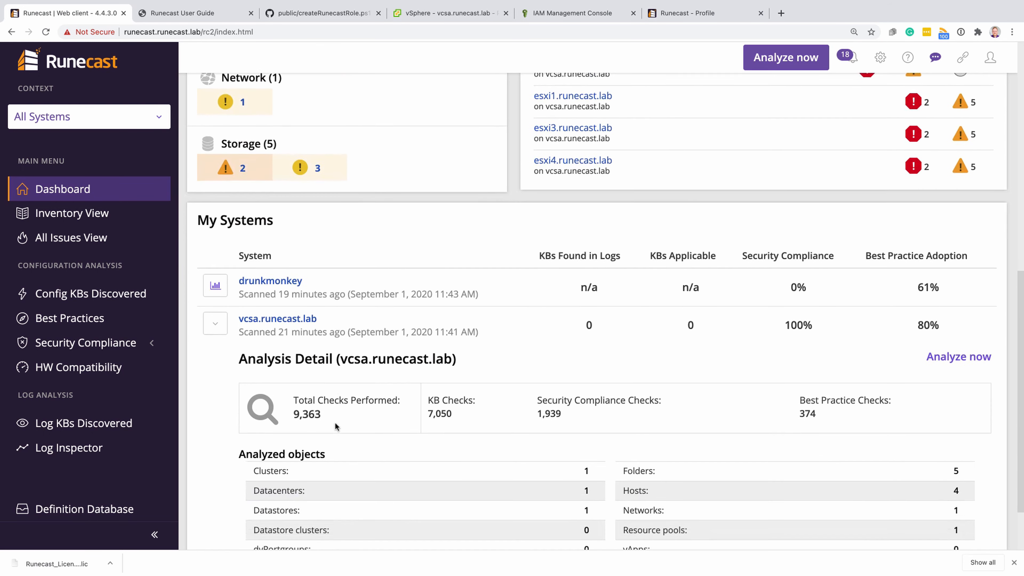